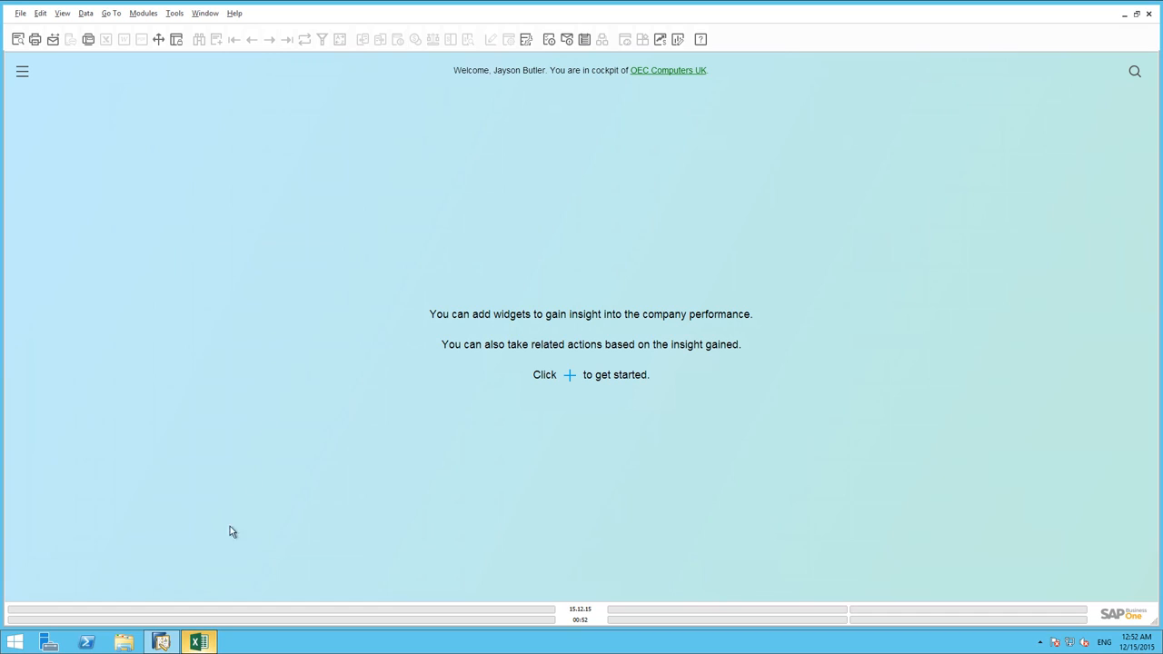
# Switch to Excel and create a new Interactive Analysis query report from the Profitability Analysis source under Sales, Multi-Document Scenarios.
pyautogui.moveTo(201, 642)
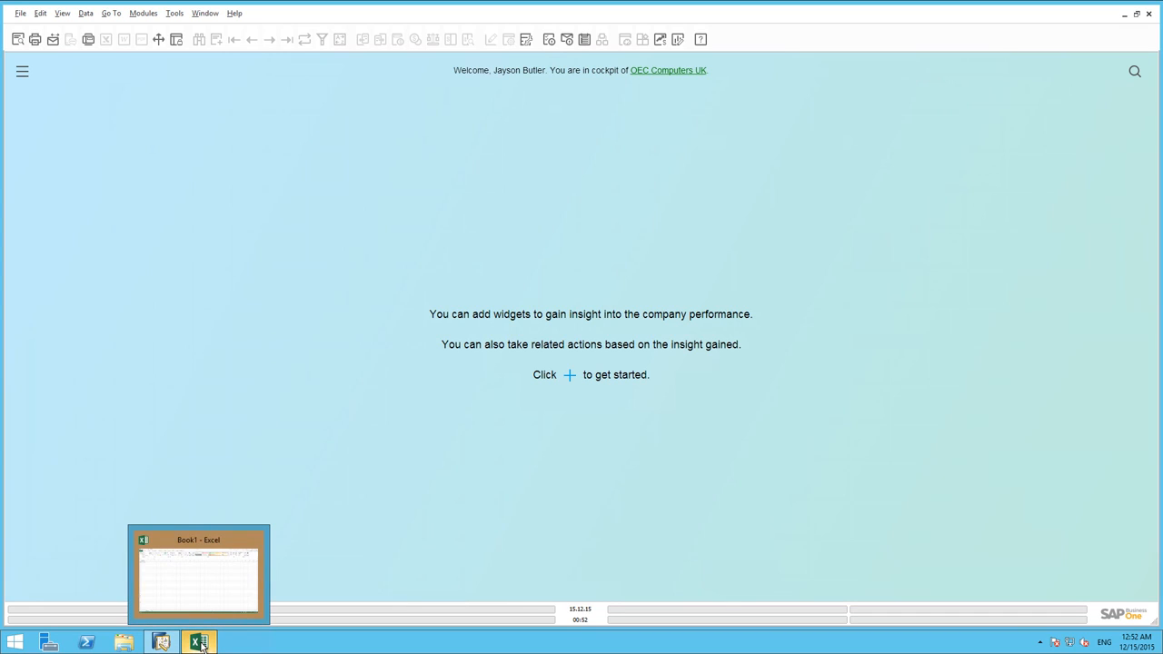
pyautogui.click(201, 643)
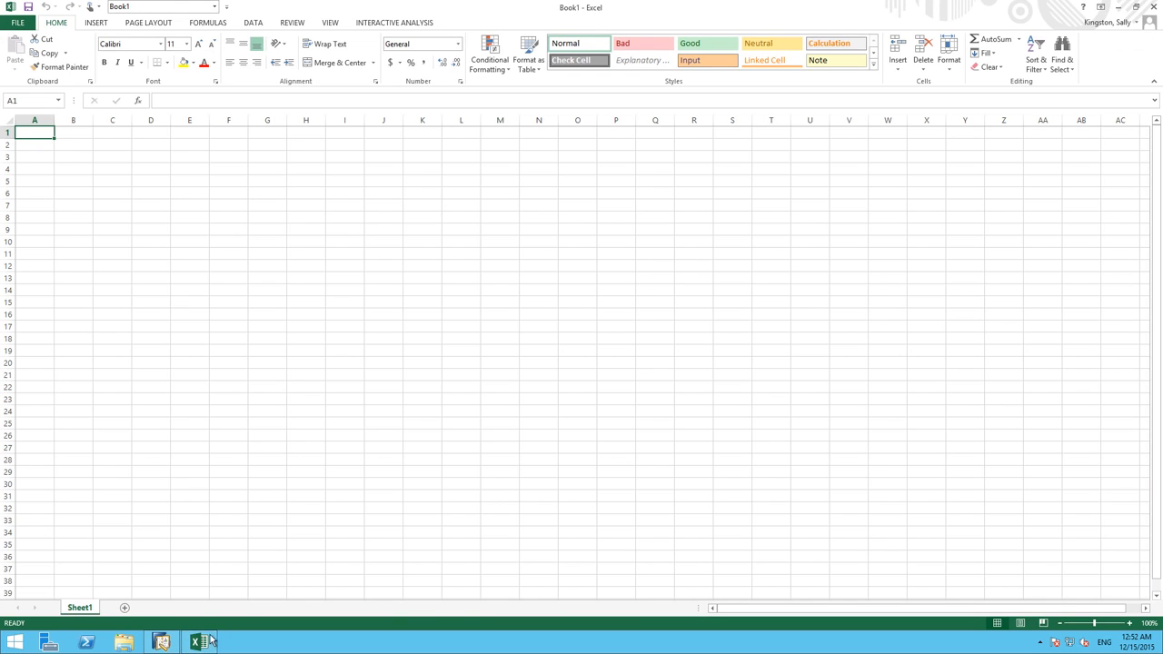
pyautogui.click(409, 24)
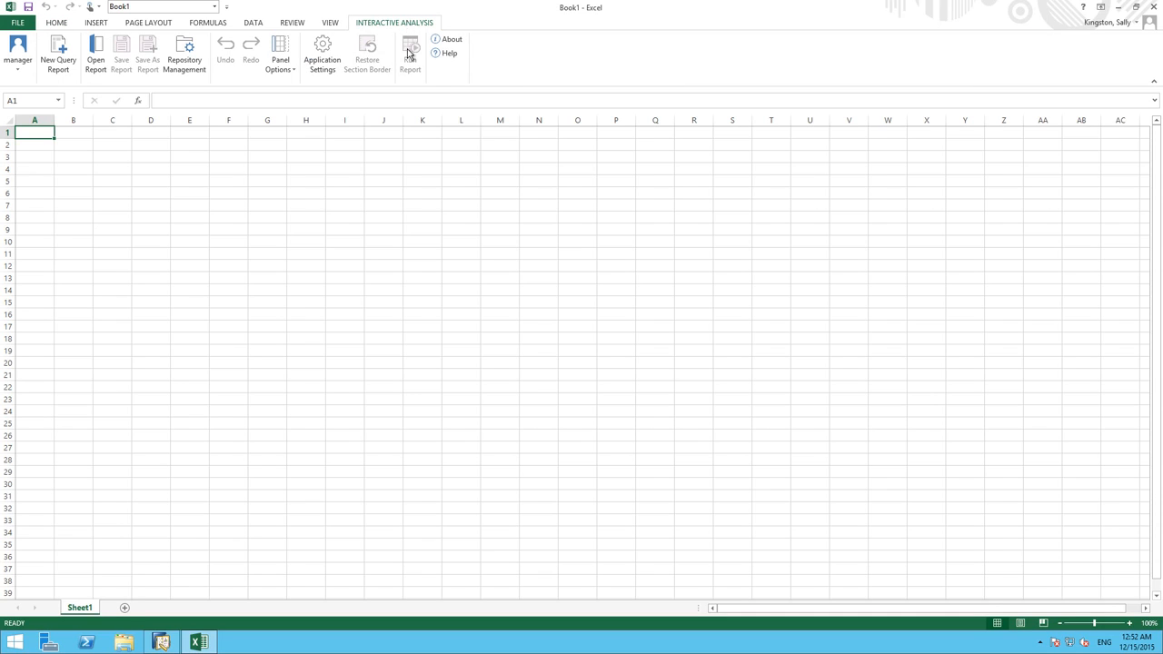
pyautogui.click(54, 52)
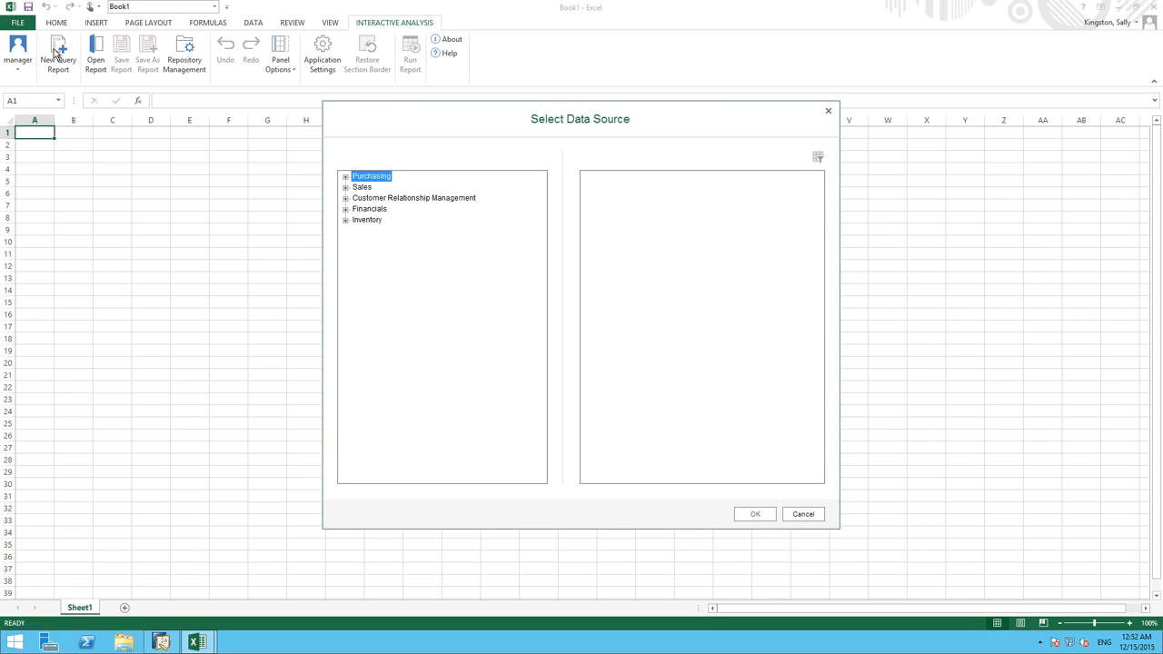
pyautogui.click(345, 188)
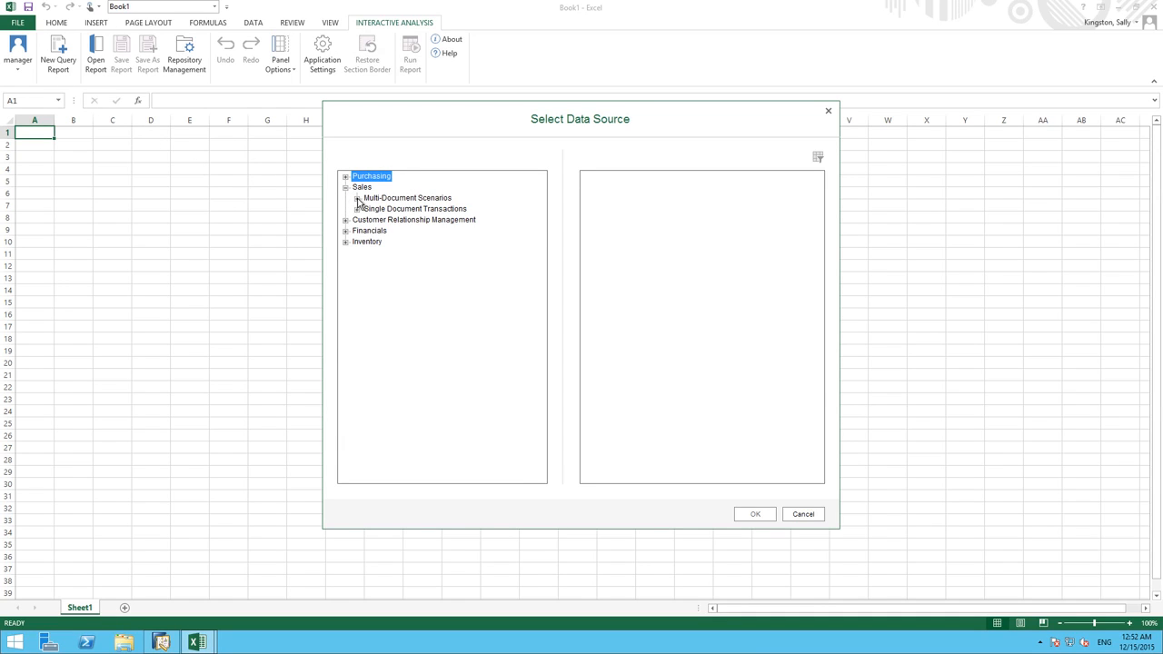
pyautogui.click(357, 198)
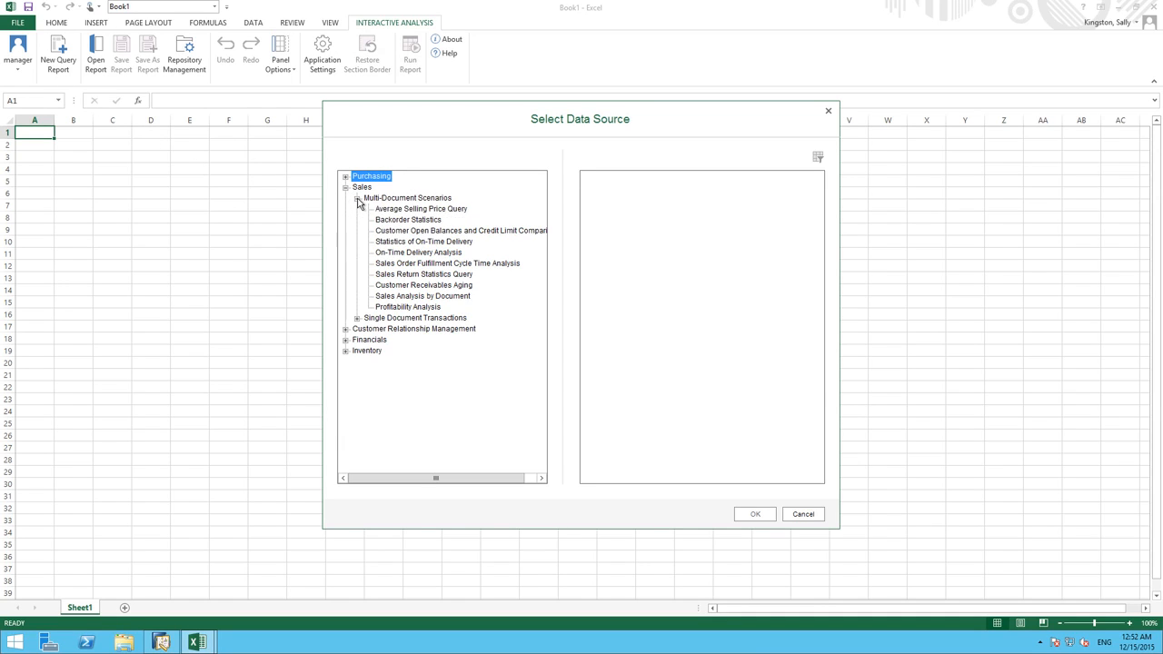
pyautogui.click(418, 309)
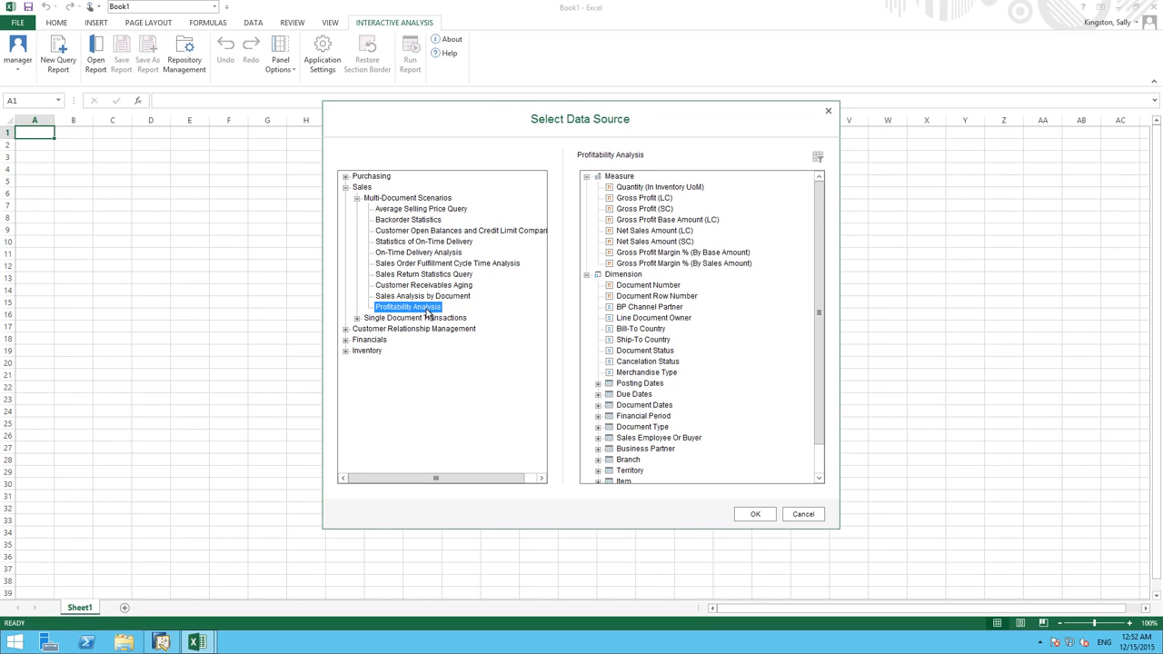
pyautogui.click(750, 516)
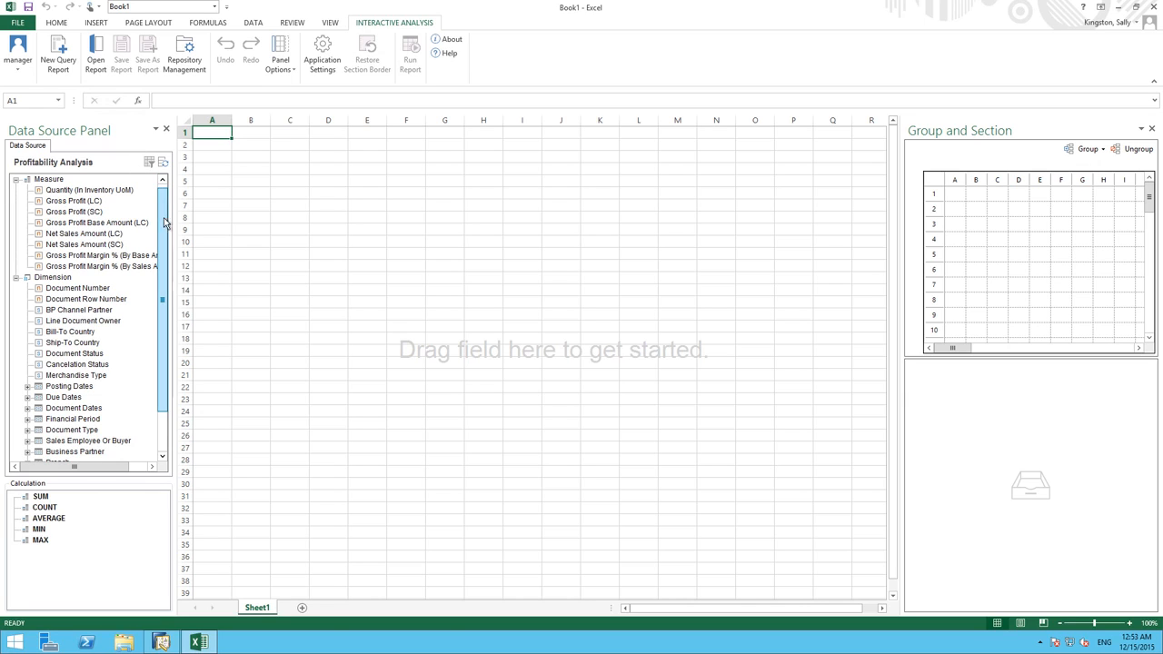
# Place Item Code in B3 as a row group in a new section of 10 columns and 10 rows, with Item Description in C3.
pyautogui.scroll(-3, 163, 219)
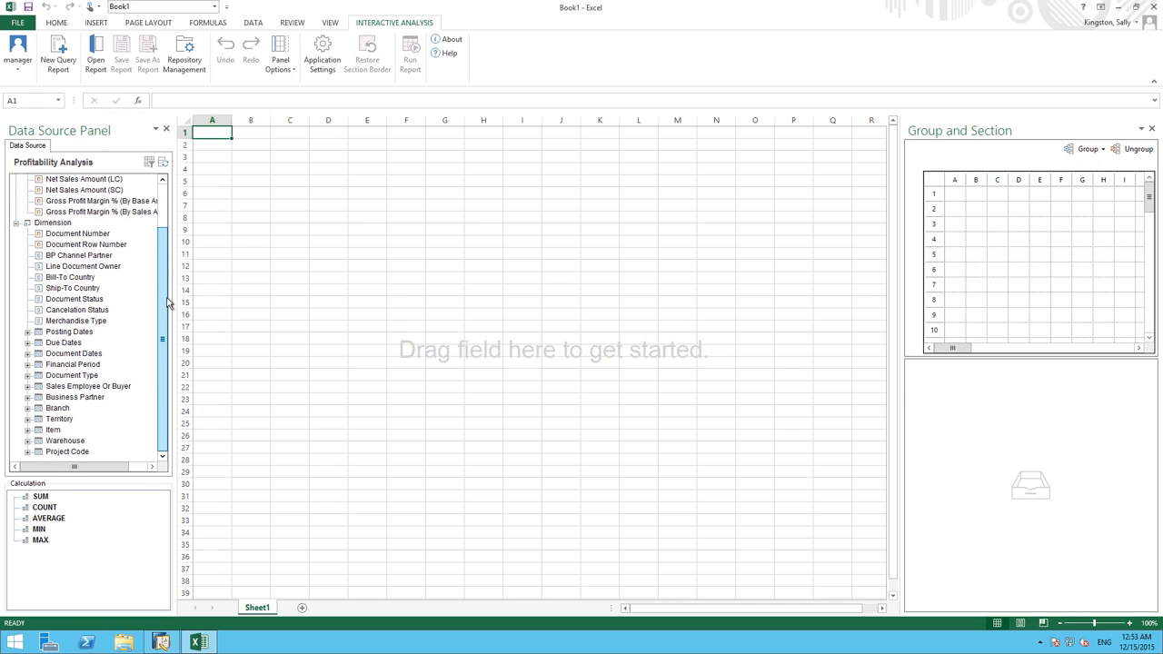
pyautogui.click(27, 431)
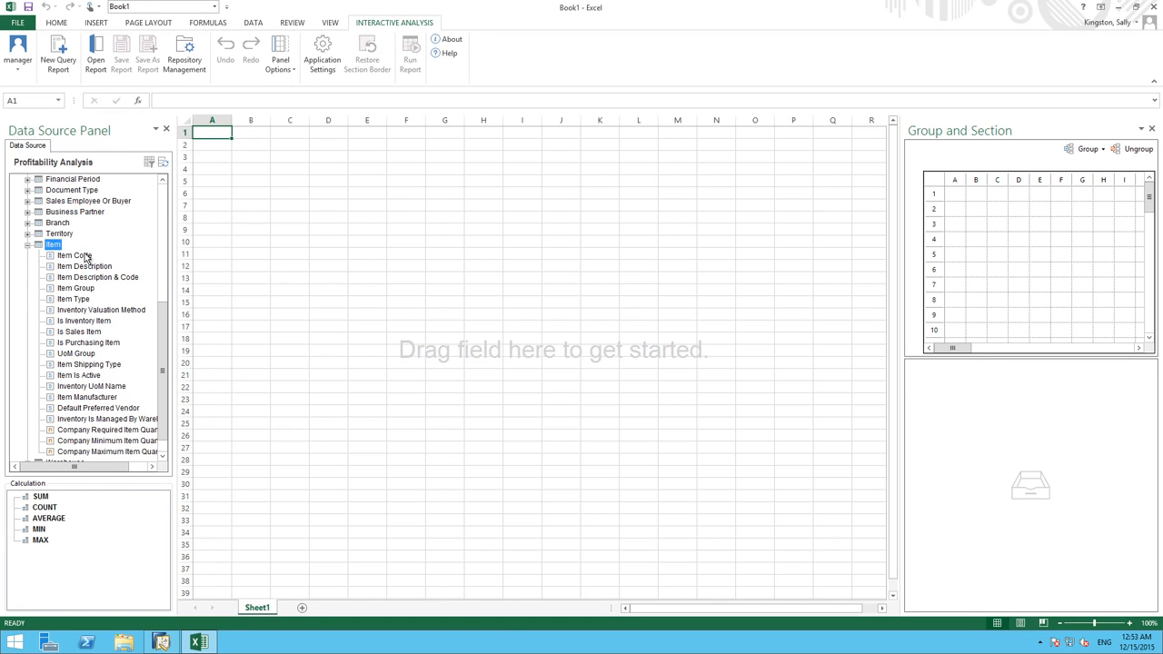
pyautogui.moveTo(87, 257); pyautogui.dragTo(255, 158)
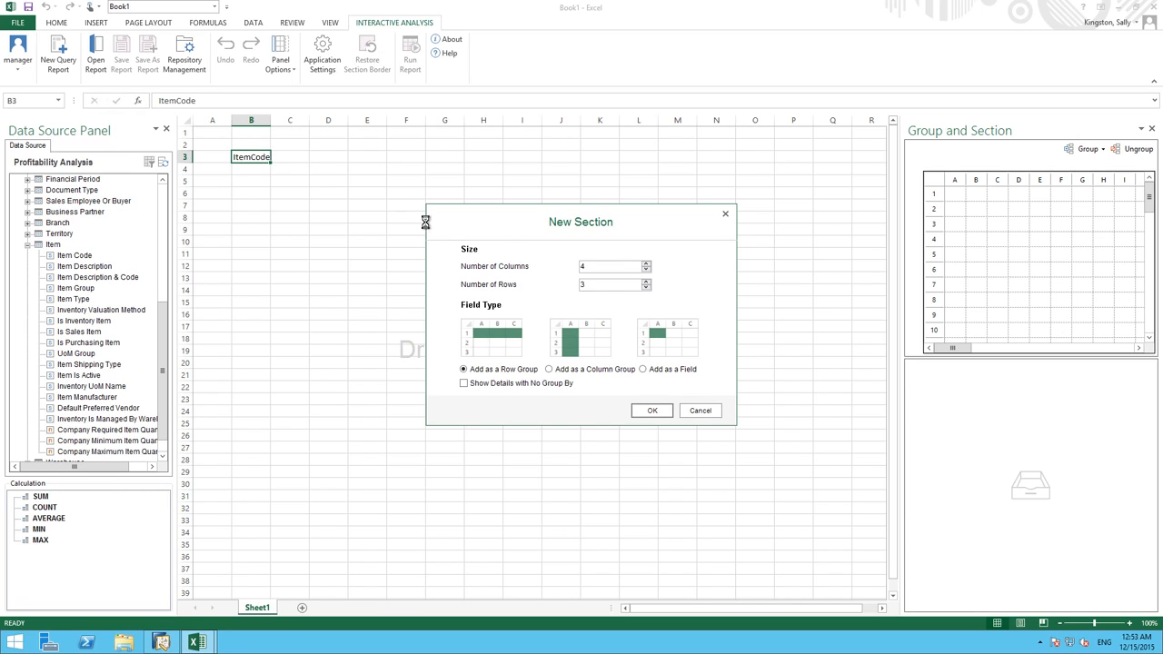
pyautogui.click(600, 266)
pyautogui.hotkey('shift', 'Home')
pyautogui.write('10')
pyautogui.click(601, 286)
pyautogui.hotkey('shift', 'Home')
pyautogui.write('1')
pyautogui.click(654, 410)
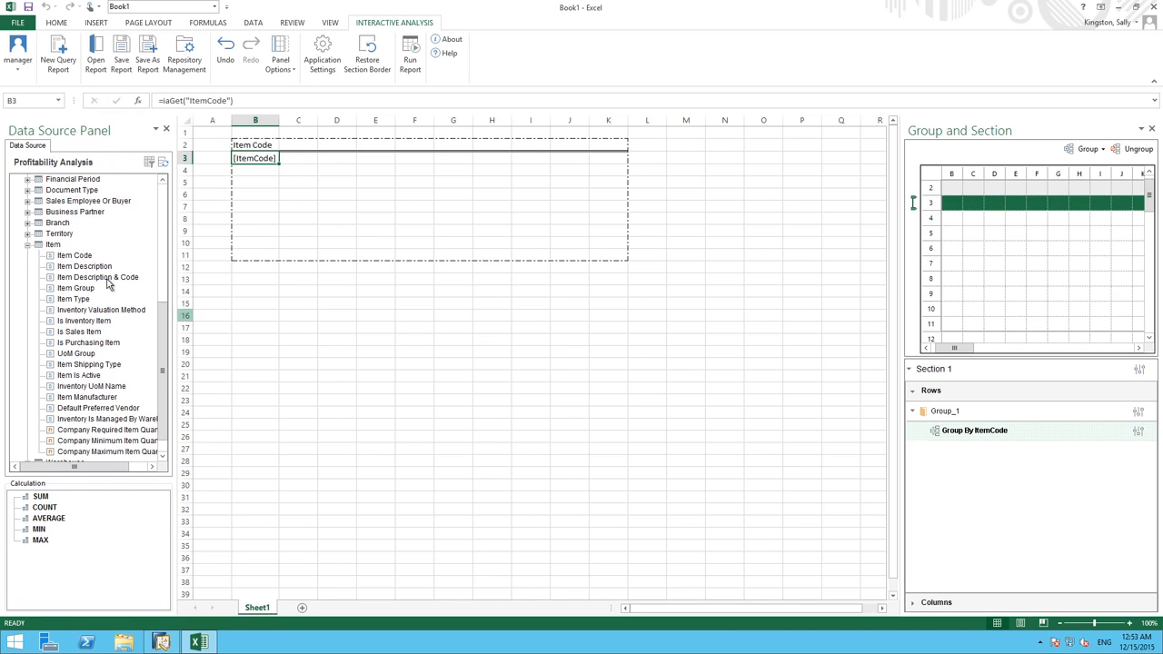
pyautogui.moveTo(97, 269); pyautogui.dragTo(304, 163)
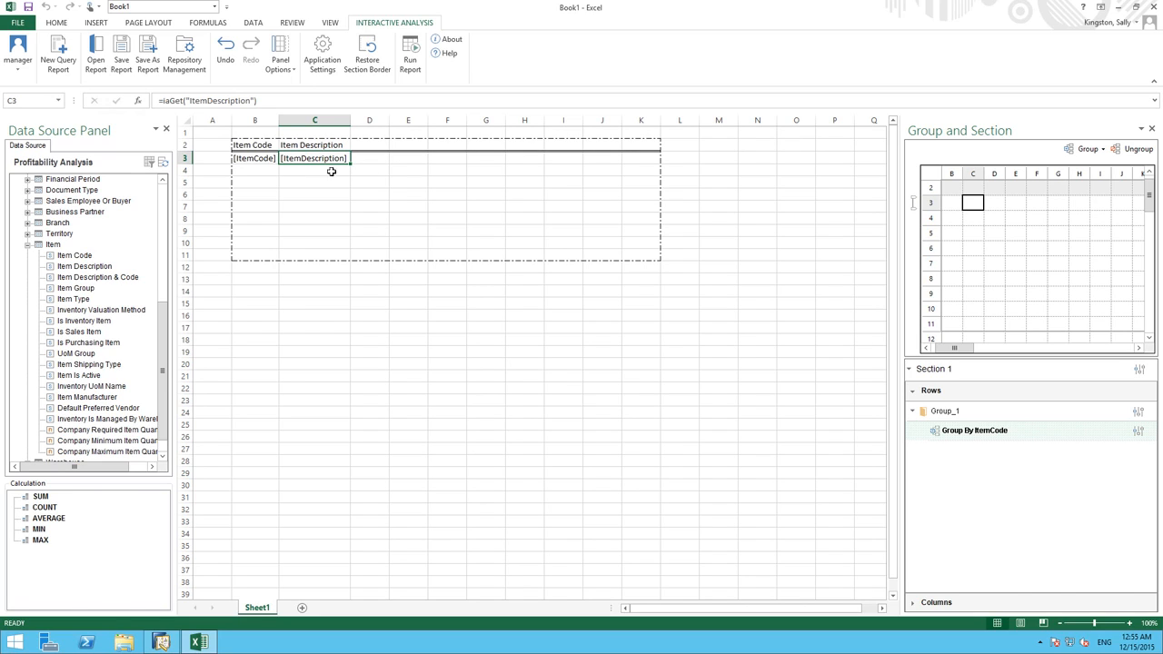
# Add a child group to the item row in Multiple Row/Column Mode, grouped by Business Partner Code.
pyautogui.click(182, 159)
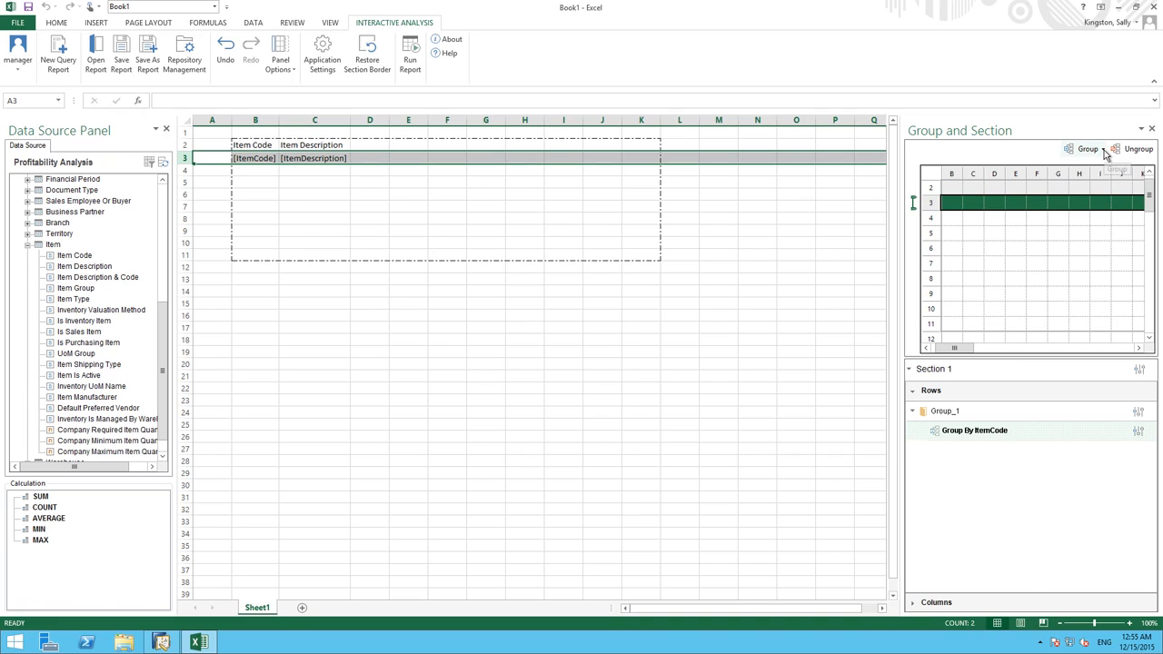
pyautogui.click(1104, 151)
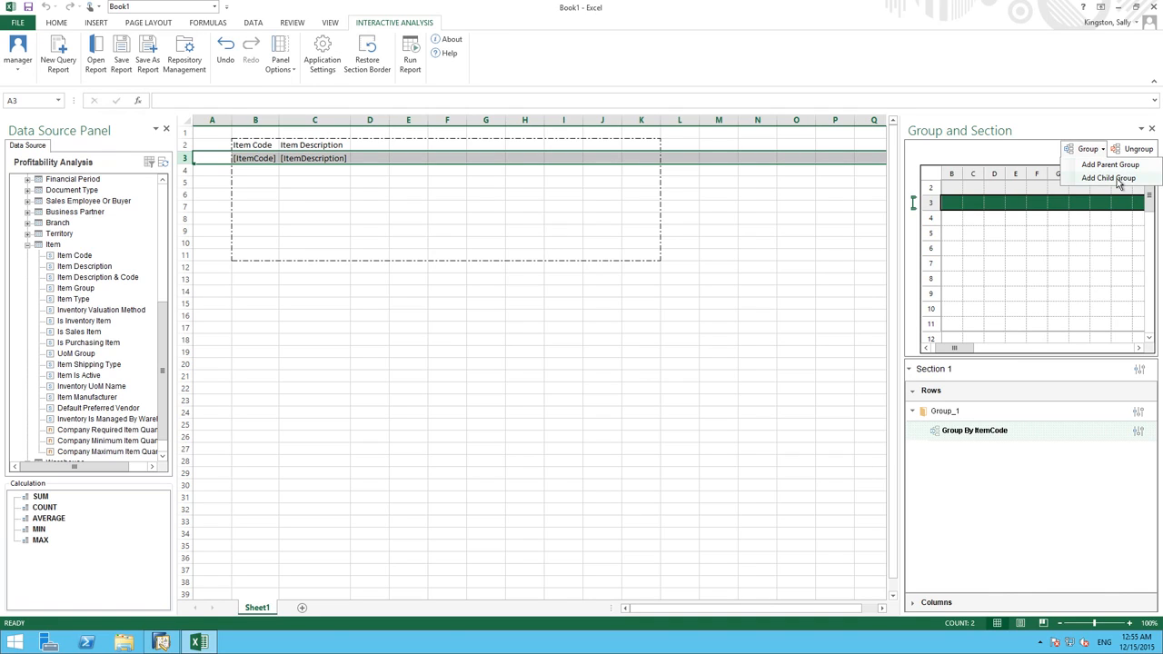
pyautogui.click(1109, 178)
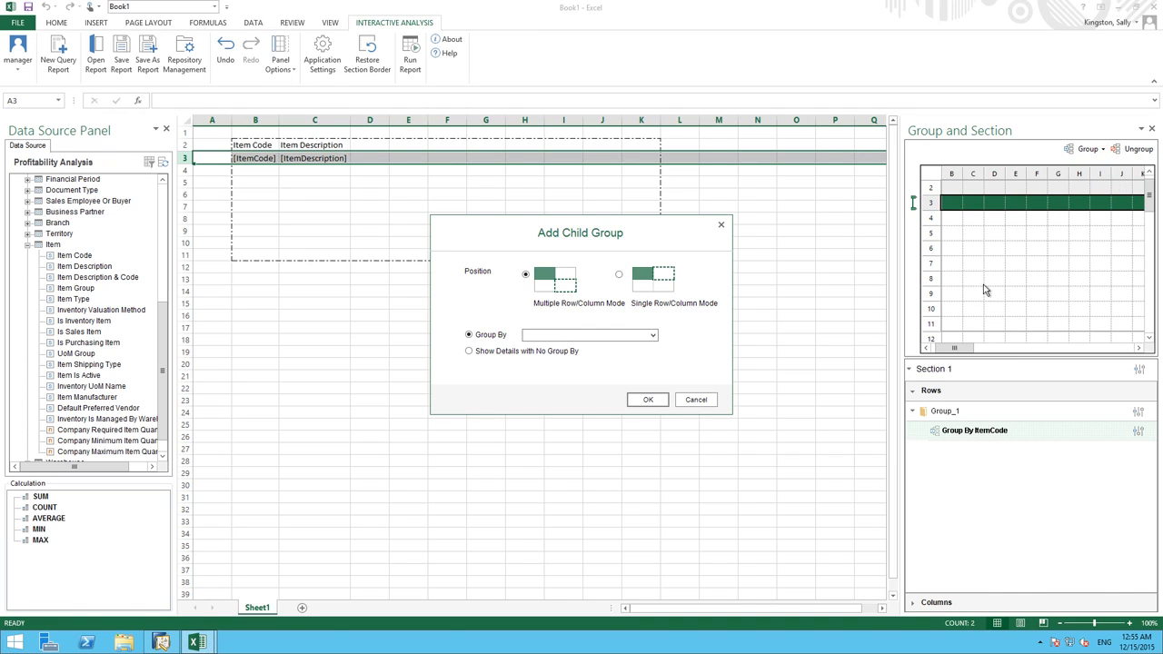
pyautogui.click(651, 336)
pyautogui.click(651, 403)
pyautogui.click(651, 403)
pyautogui.click(651, 403)
pyautogui.click(651, 404)
pyautogui.click(652, 404)
pyautogui.click(652, 403)
pyautogui.click(652, 404)
pyautogui.click(651, 404)
pyautogui.click(652, 404)
pyautogui.click(651, 403)
pyautogui.click(651, 404)
pyautogui.click(652, 404)
pyautogui.click(651, 404)
pyautogui.click(541, 383)
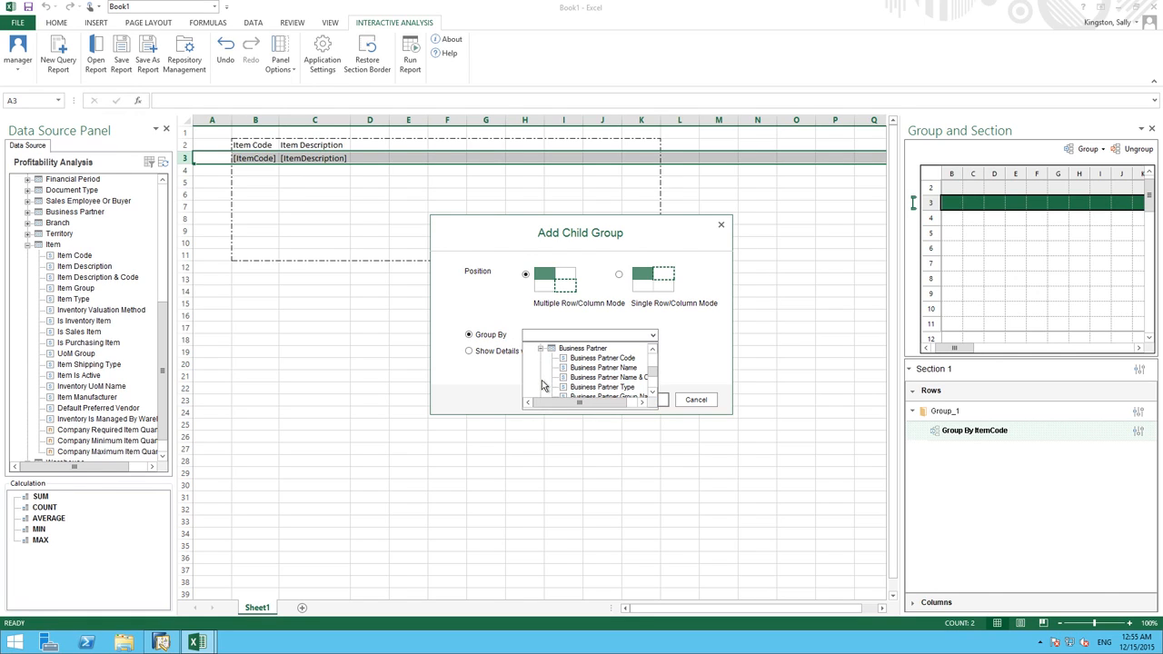
pyautogui.click(606, 360)
pyautogui.click(648, 401)
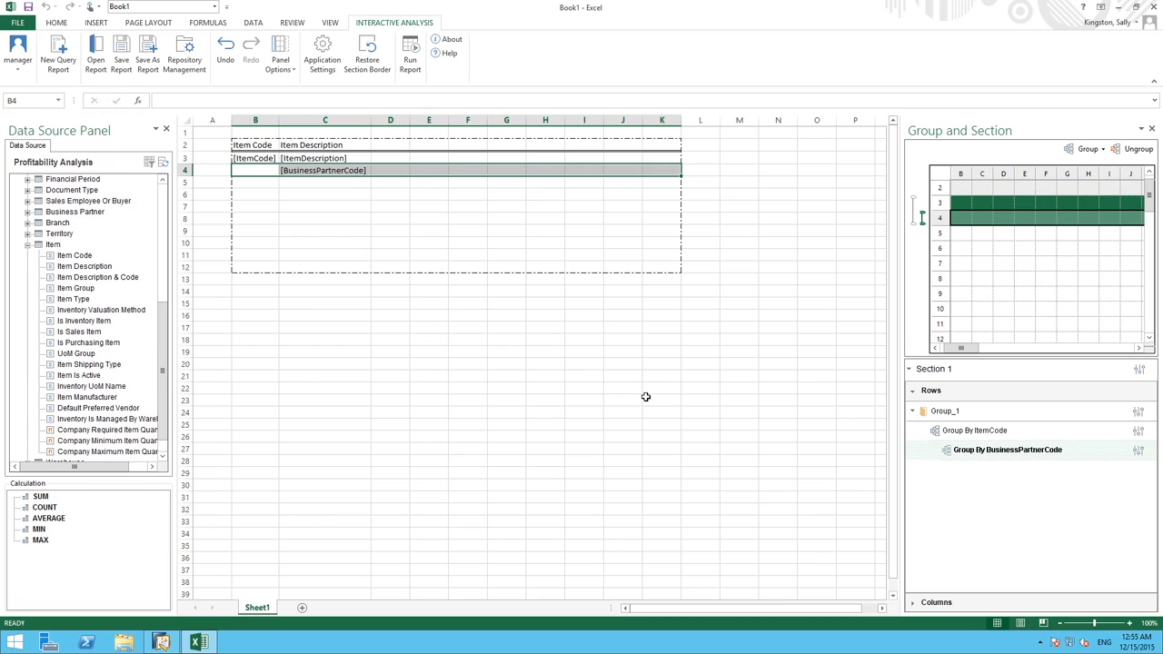
# Move the business partner code field to D4 and enter "Customer ID" as its column heading in D2.
pyautogui.click(361, 171)
pyautogui.moveTo(361, 173); pyautogui.dragTo(391, 170)
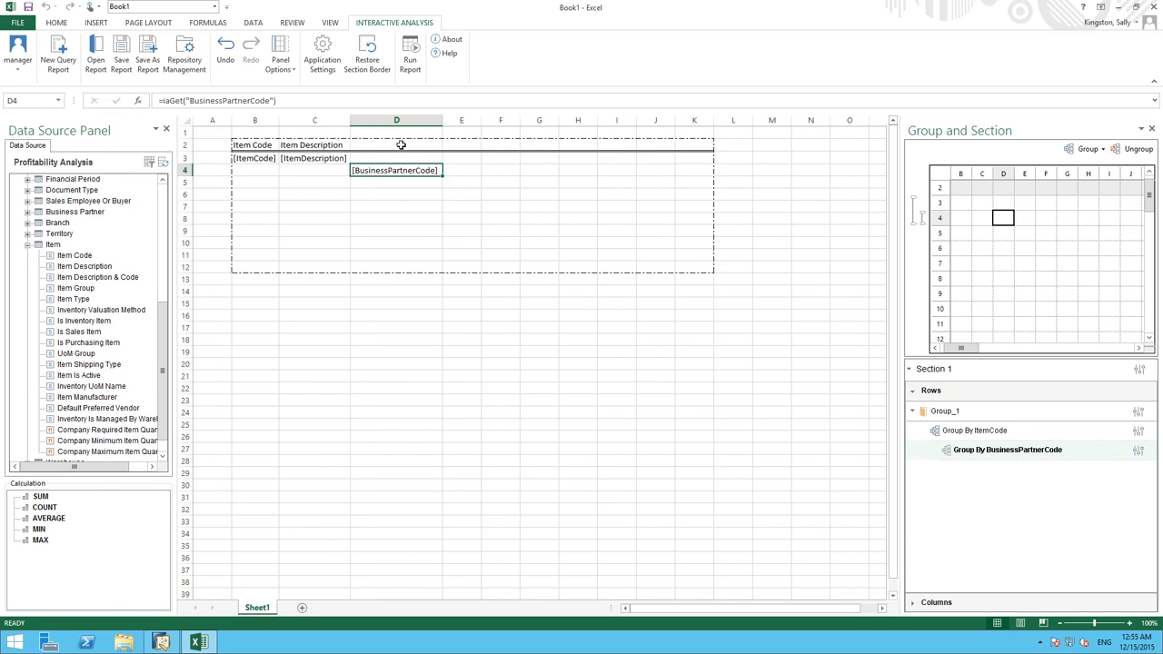
pyautogui.click(401, 144)
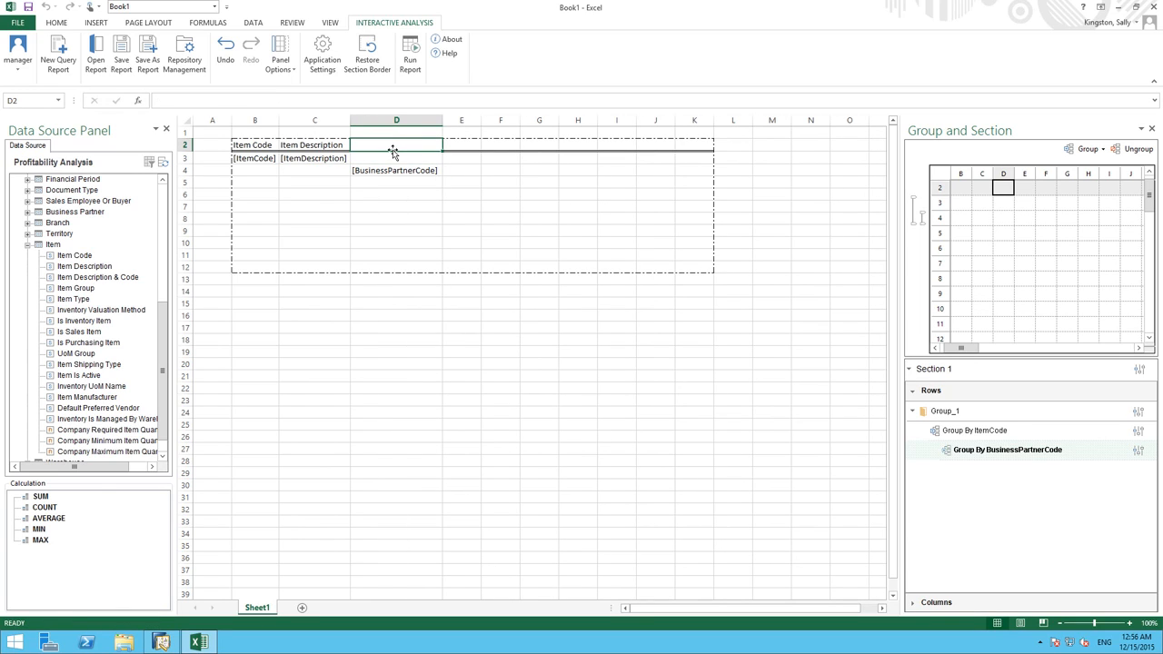
pyautogui.write('Customier')
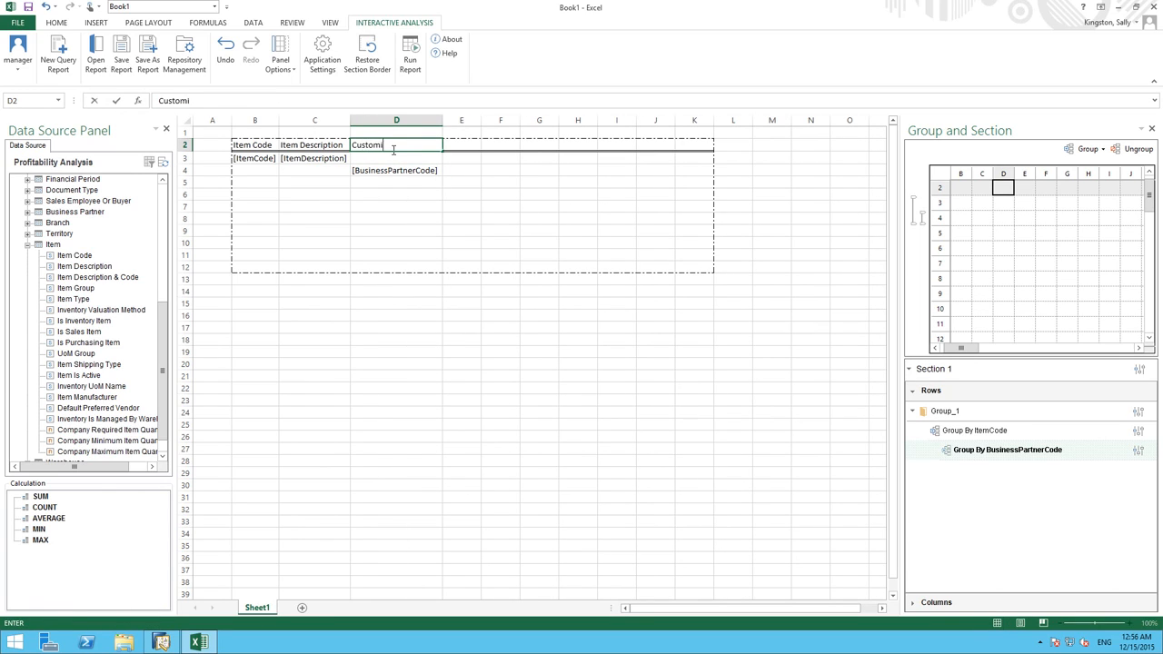
pyautogui.press('BackSpace')
pyautogui.press('BackSpace')
pyautogui.press('BackSpace')
pyautogui.write('er ID')
# Insert the Business Partner Name field in E4 and rename its column heading "Customer Name".
pyautogui.click(462, 171)
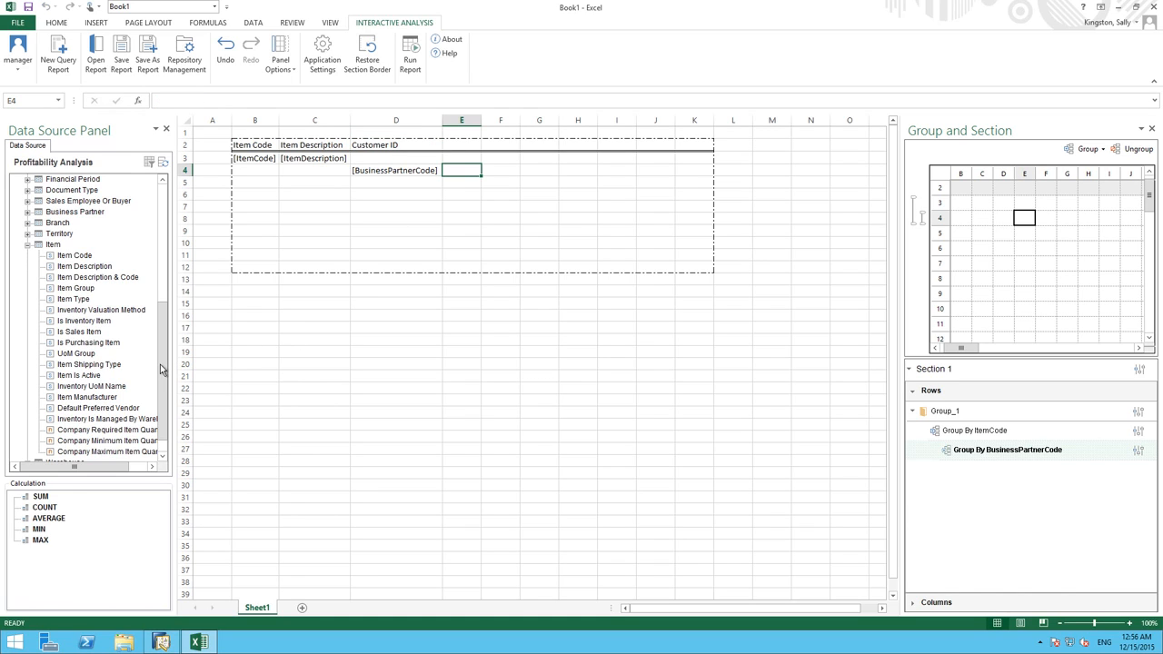
pyautogui.click(29, 212)
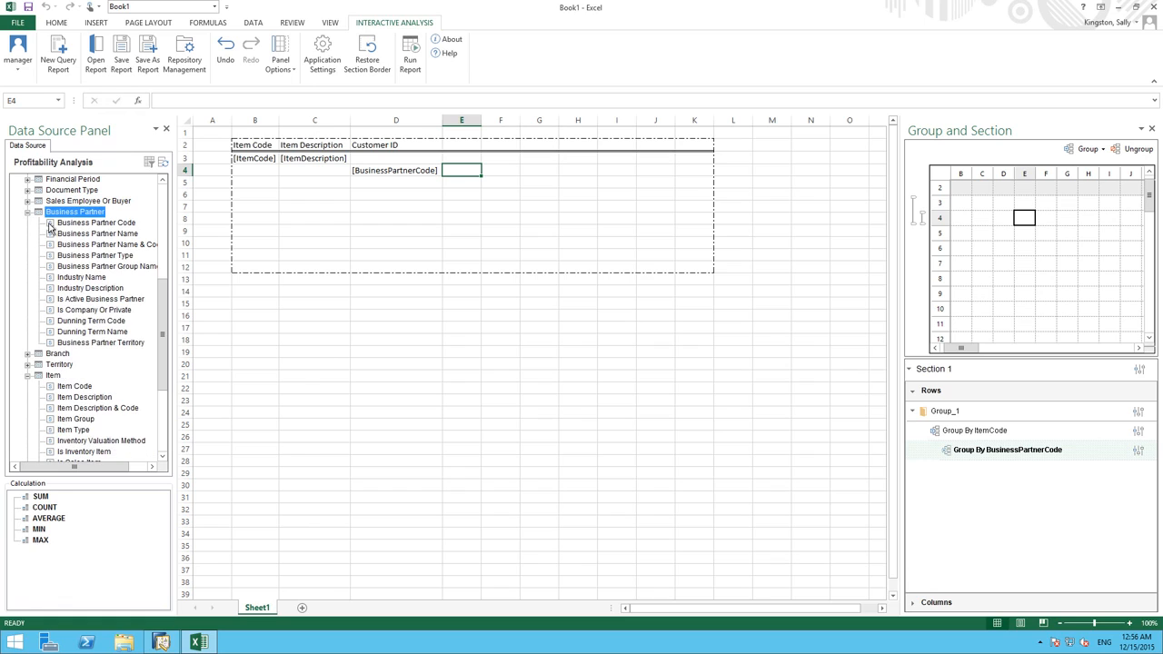
pyautogui.moveTo(73, 234); pyautogui.dragTo(456, 147)
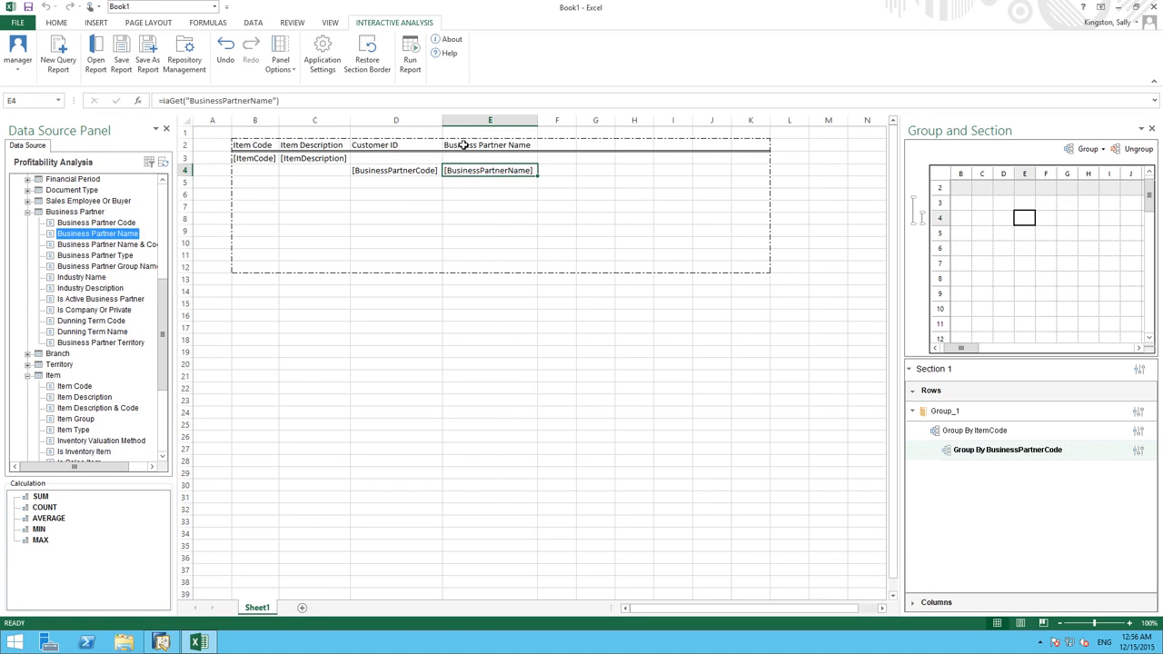
pyautogui.write('Customer Name')
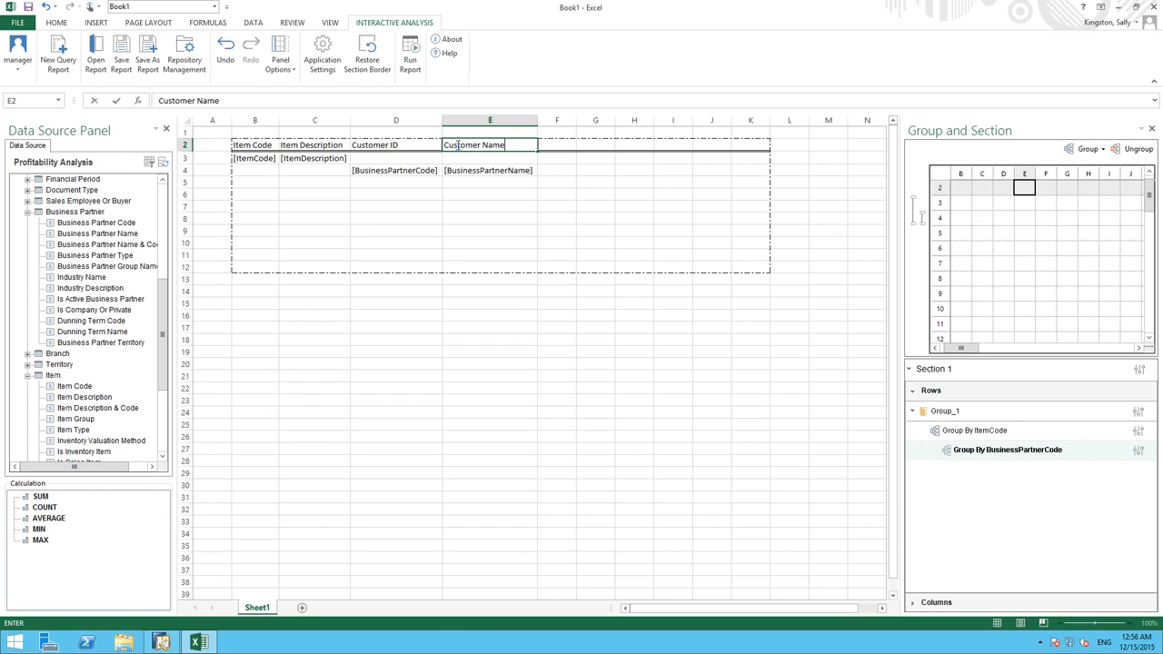
# Insert the Gross Profit (LC) measure in F4 and rename its column heading "Profit".
pyautogui.click(558, 170)
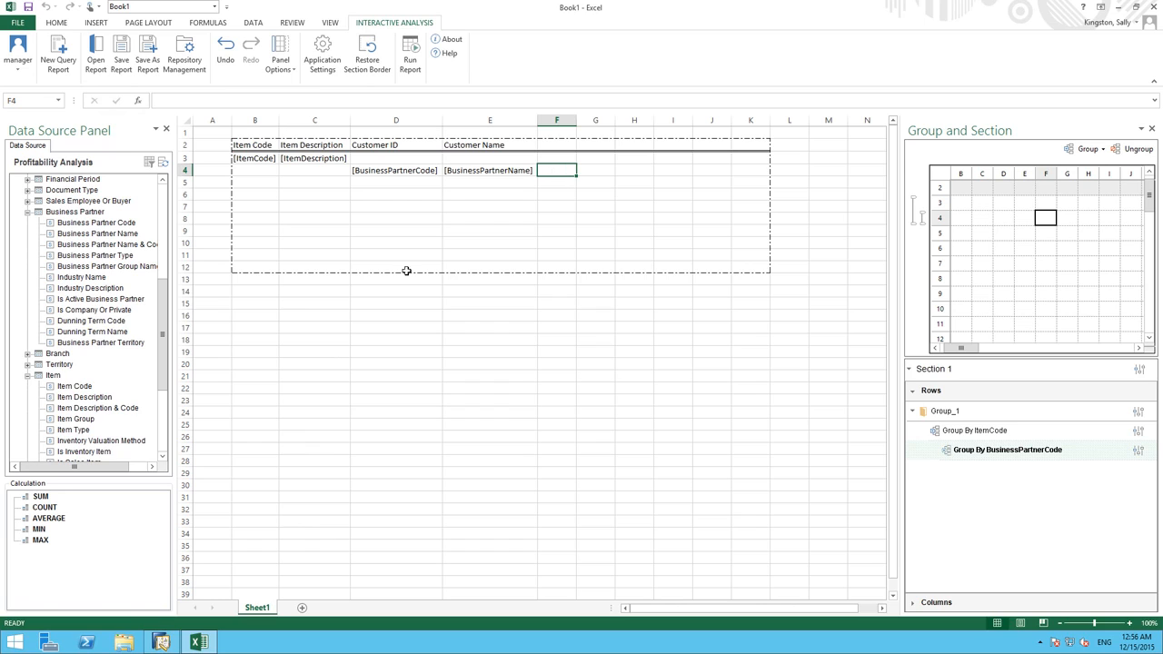
pyautogui.moveTo(162, 301); pyautogui.dragTo(163, 182)
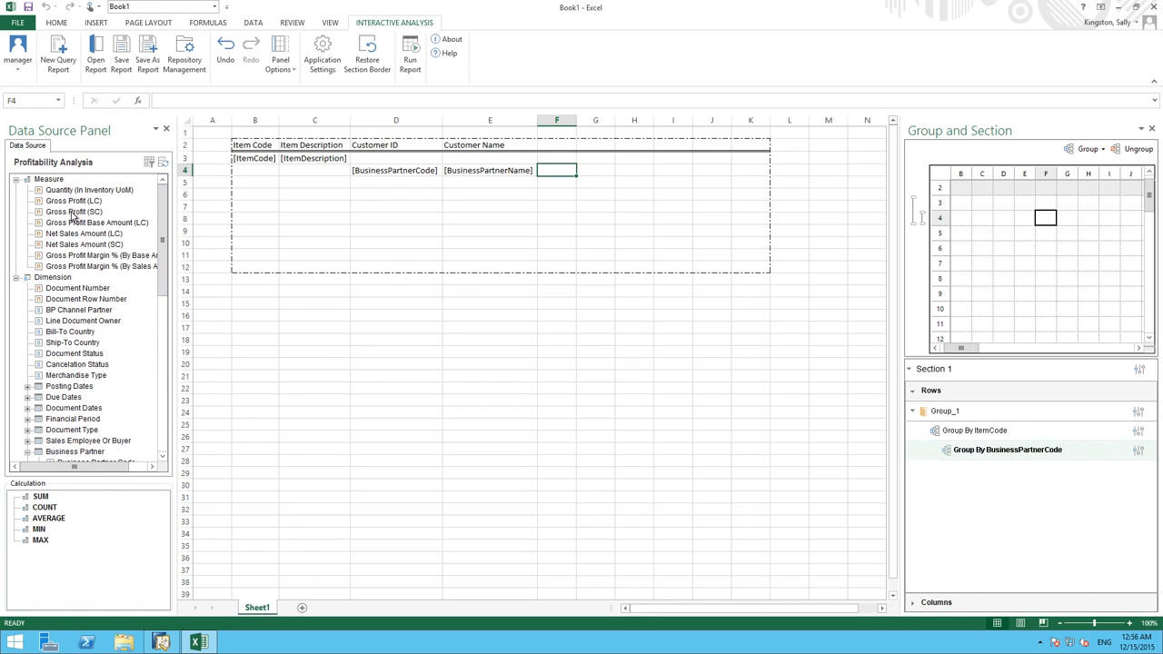
pyautogui.moveTo(69, 205); pyautogui.dragTo(554, 174)
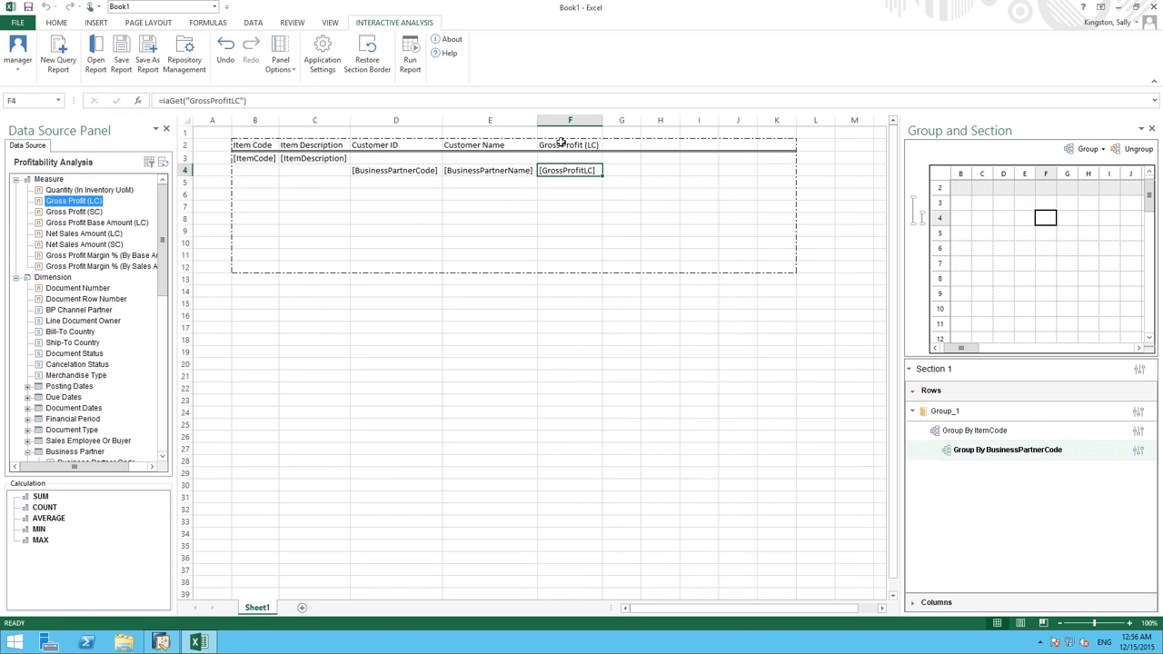
pyautogui.click(562, 144)
pyautogui.write('pro')
pyautogui.write('fit')
pyautogui.click(544, 145)
pyautogui.press('BackSpace')
pyautogui.write('P')
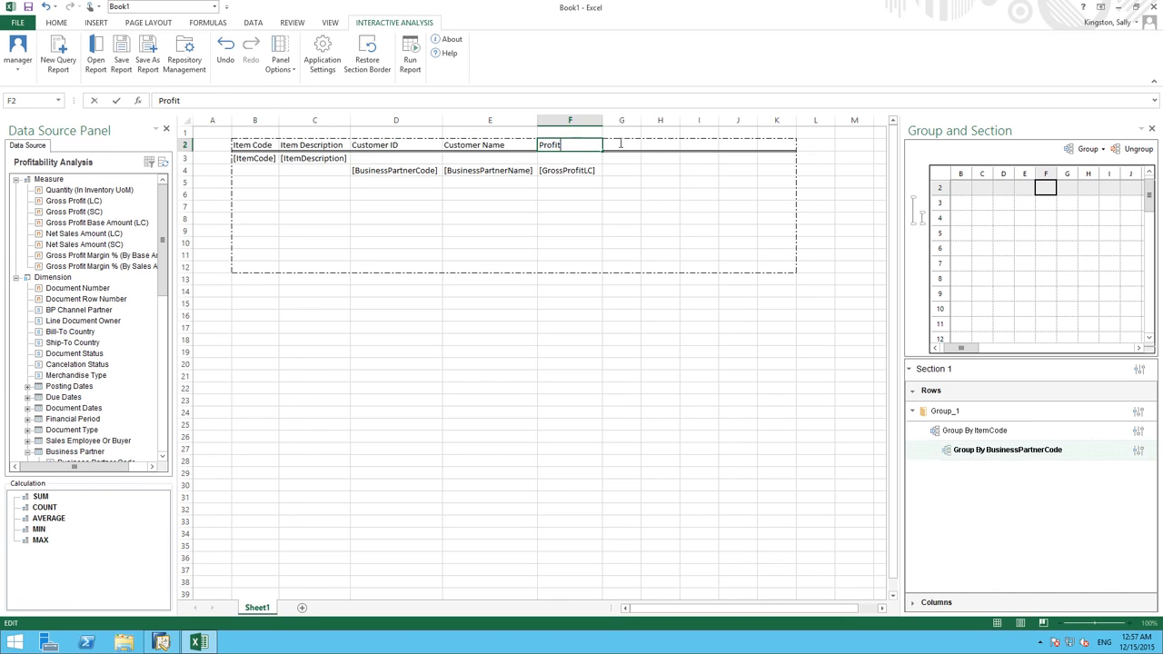
# Insert the Net Sales Amount (LC) measure in G4 and rename its column heading "Revenue".
pyautogui.click(629, 171)
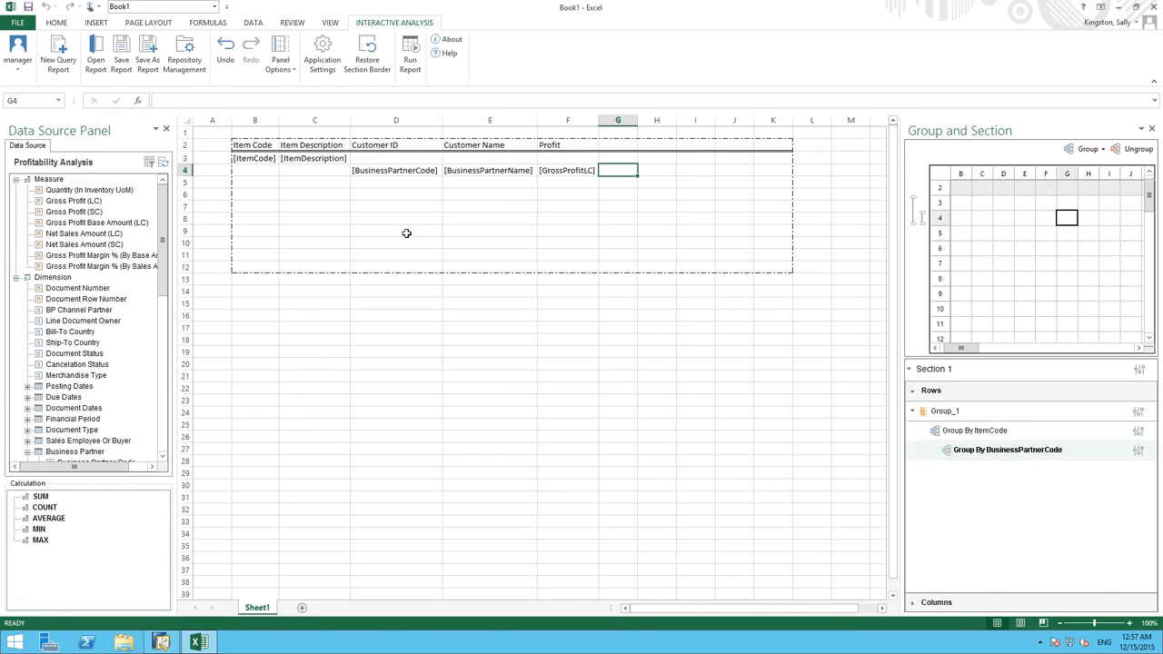
pyautogui.moveTo(102, 234); pyautogui.dragTo(628, 176)
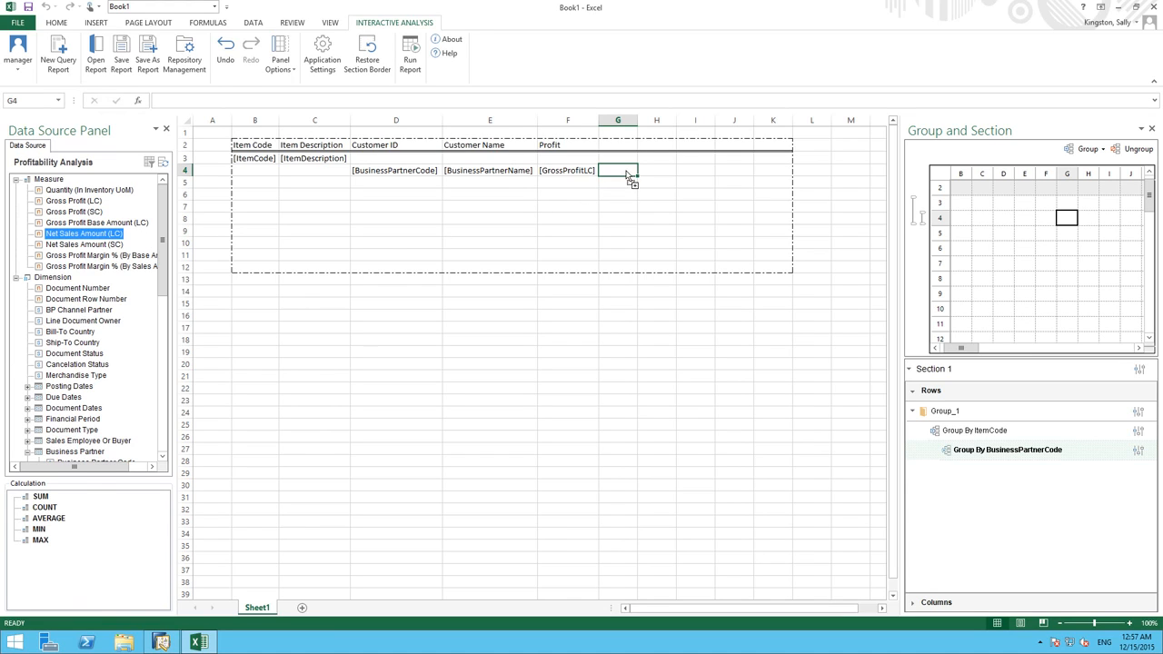
pyautogui.click(616, 147)
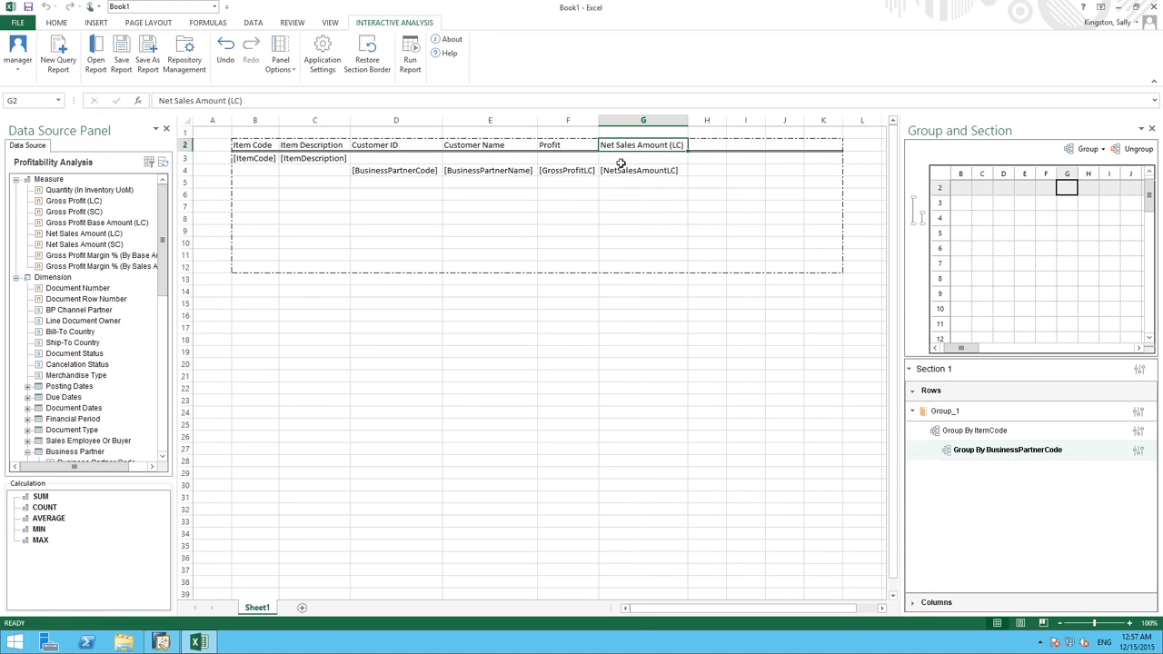
pyautogui.write('Revenue')
pyautogui.hotkey('ctrl', 'Return')
# Enter the column heading "Margin %" in H2 and select the cell for its values in H4.
pyautogui.click(710, 147)
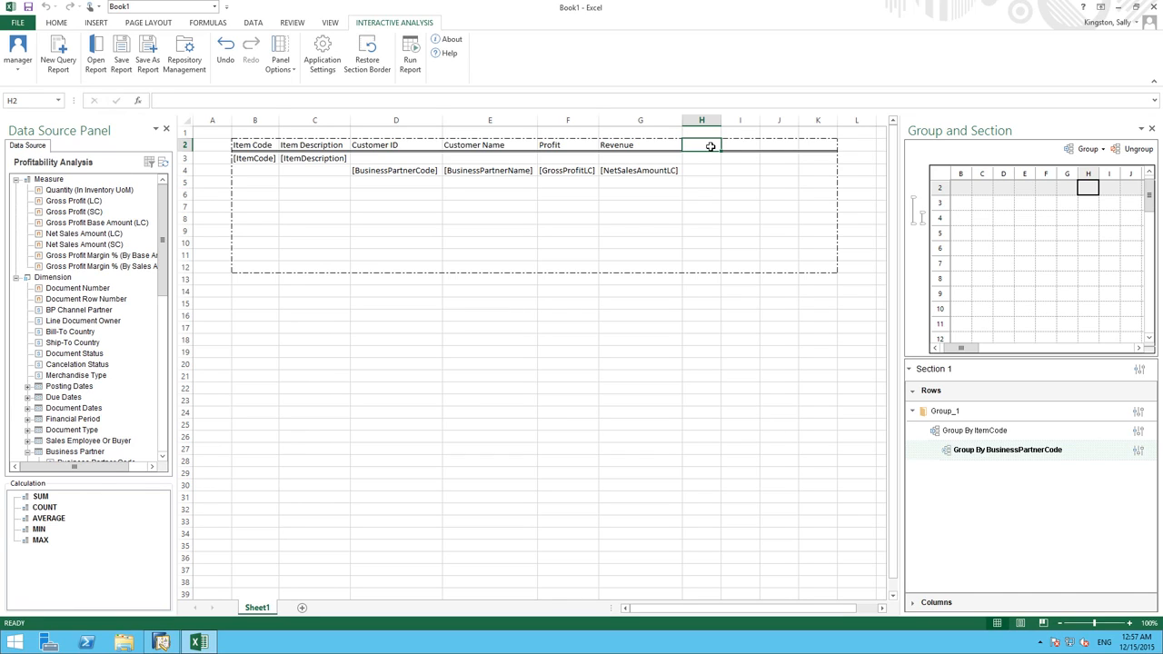
pyautogui.write('Mar')
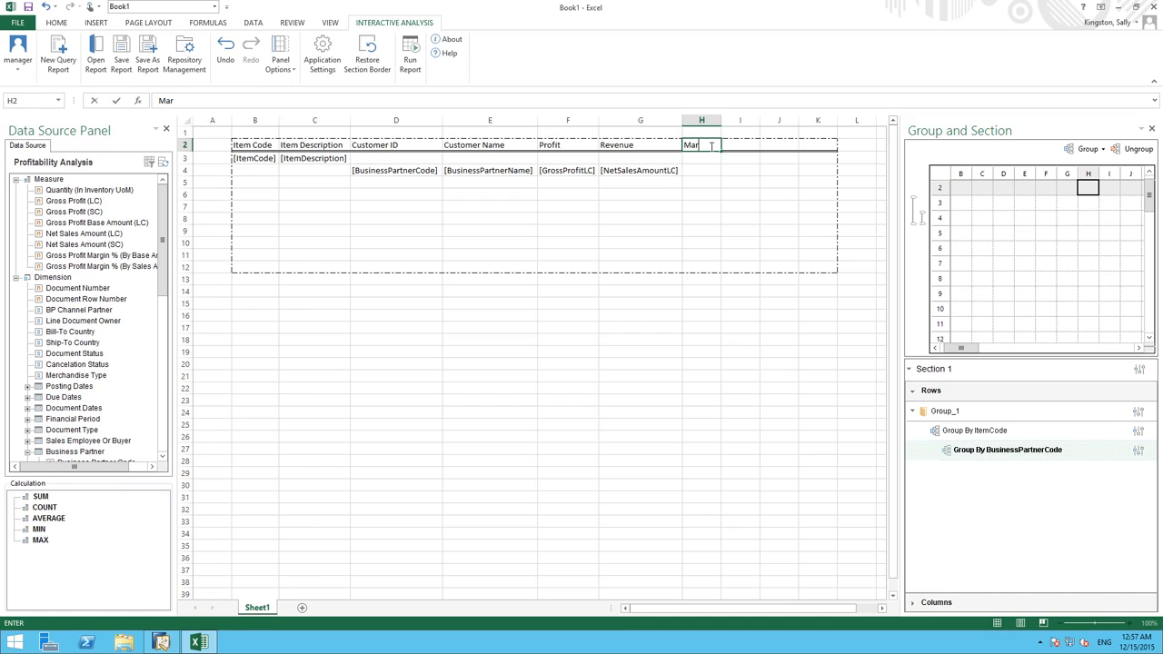
pyautogui.write('gin %')
pyautogui.click(709, 171)
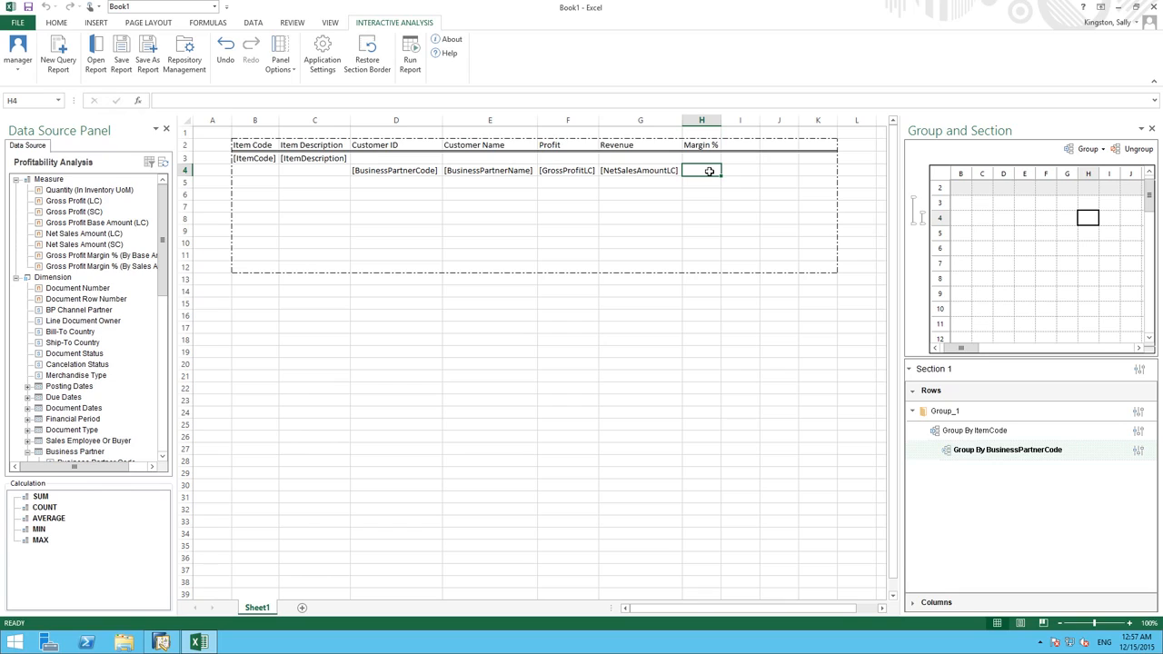
# Enter the margin formula =iaCellRef(F4)/iaCellRef(G4)*100 in H4.
pyautogui.write('=ia')
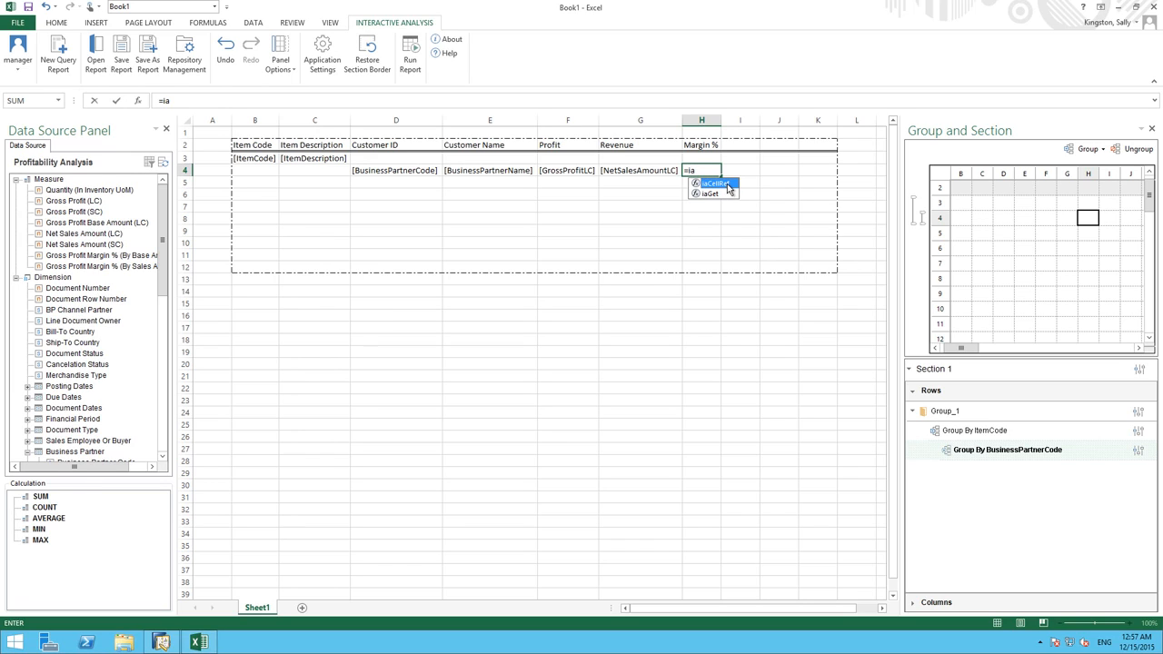
pyautogui.doubleClick(716, 184)
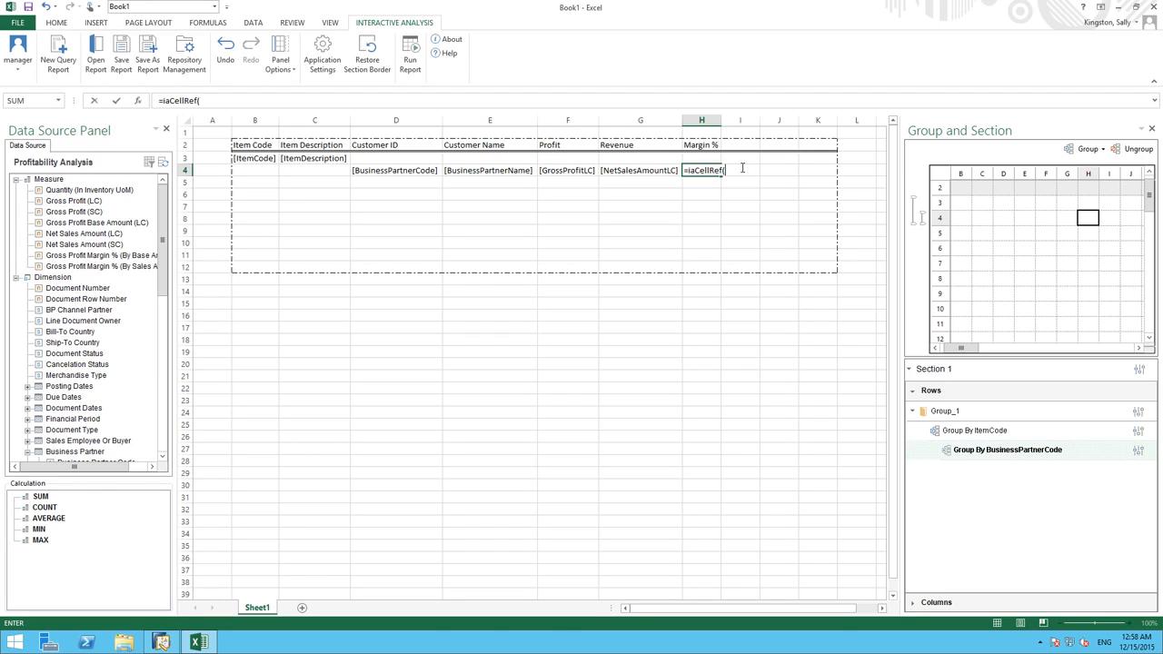
pyautogui.write('F4)/')
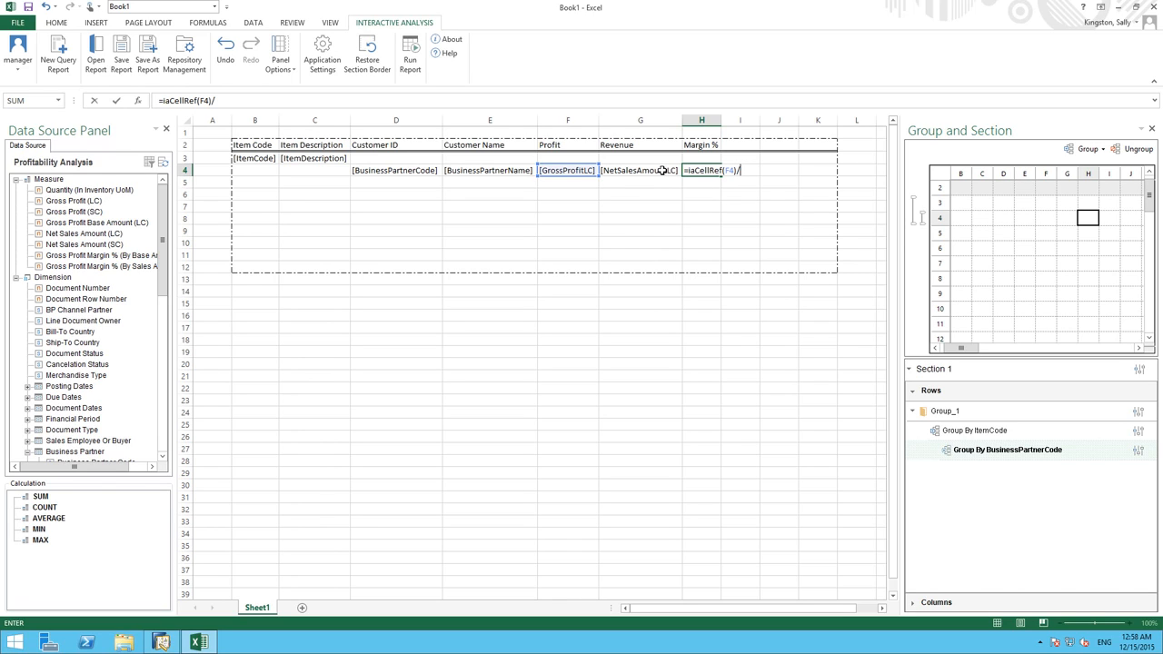
pyautogui.write('ia')
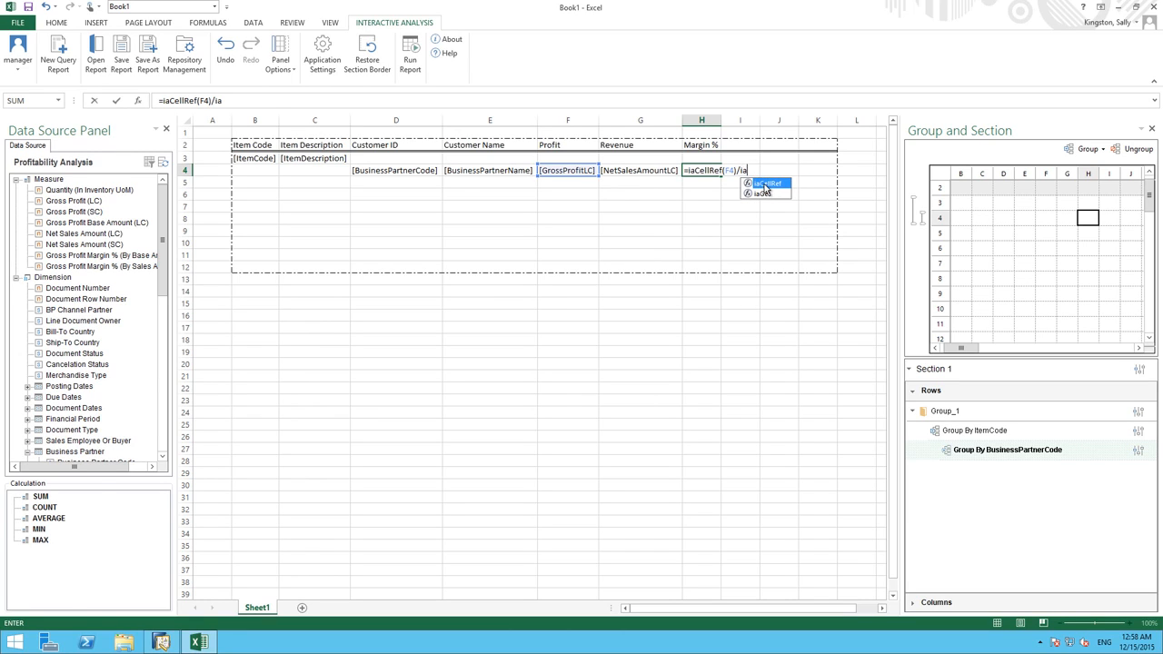
pyautogui.doubleClick(766, 185)
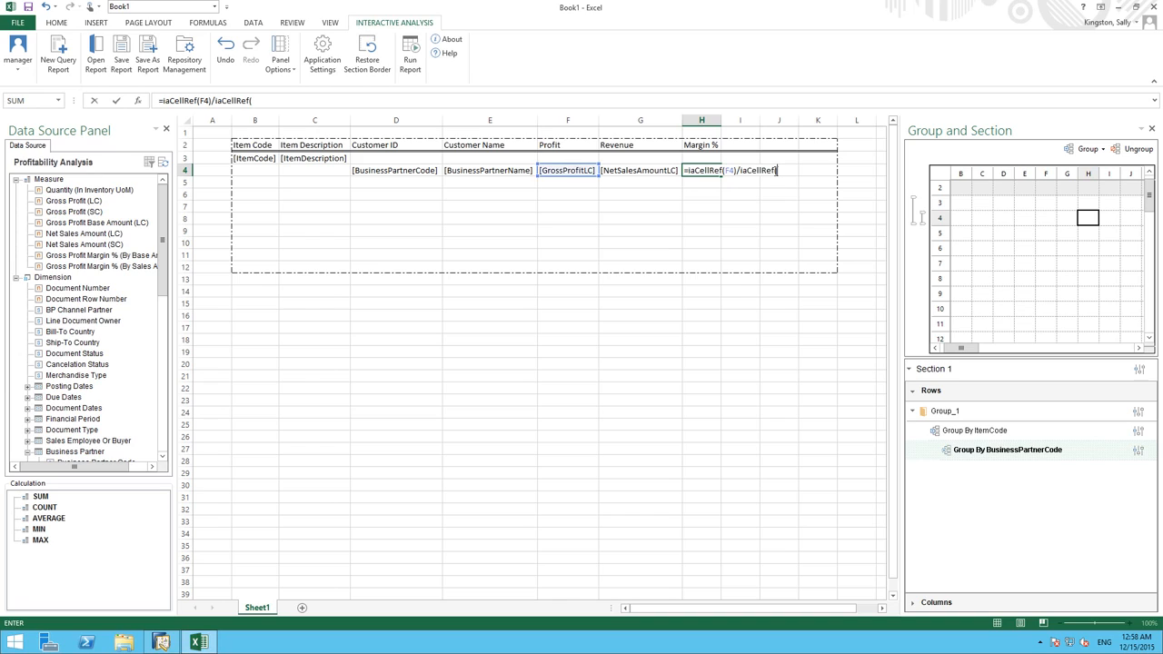
pyautogui.write('G')
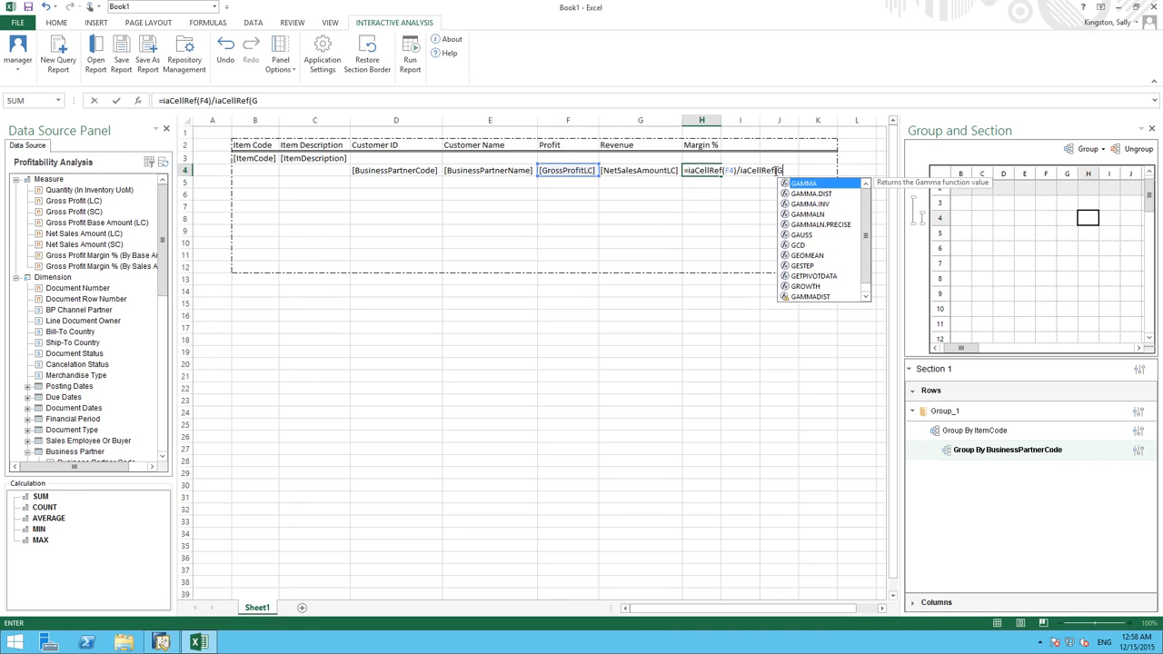
pyautogui.write('4)')
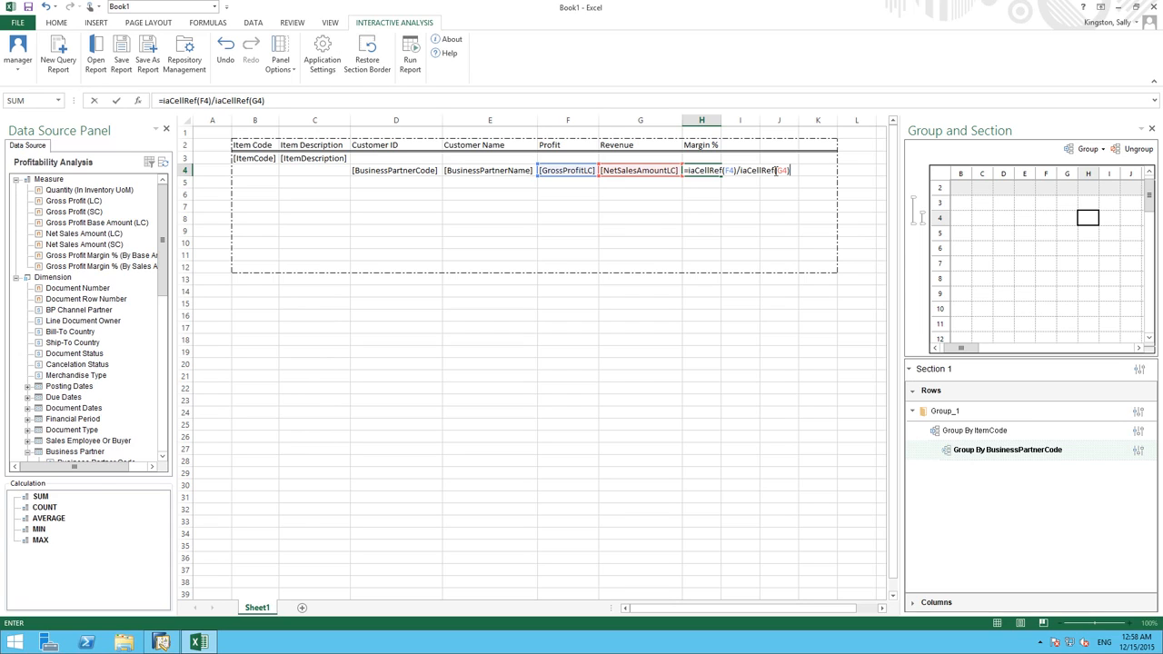
pyautogui.write('*100')
pyautogui.press('Tab')
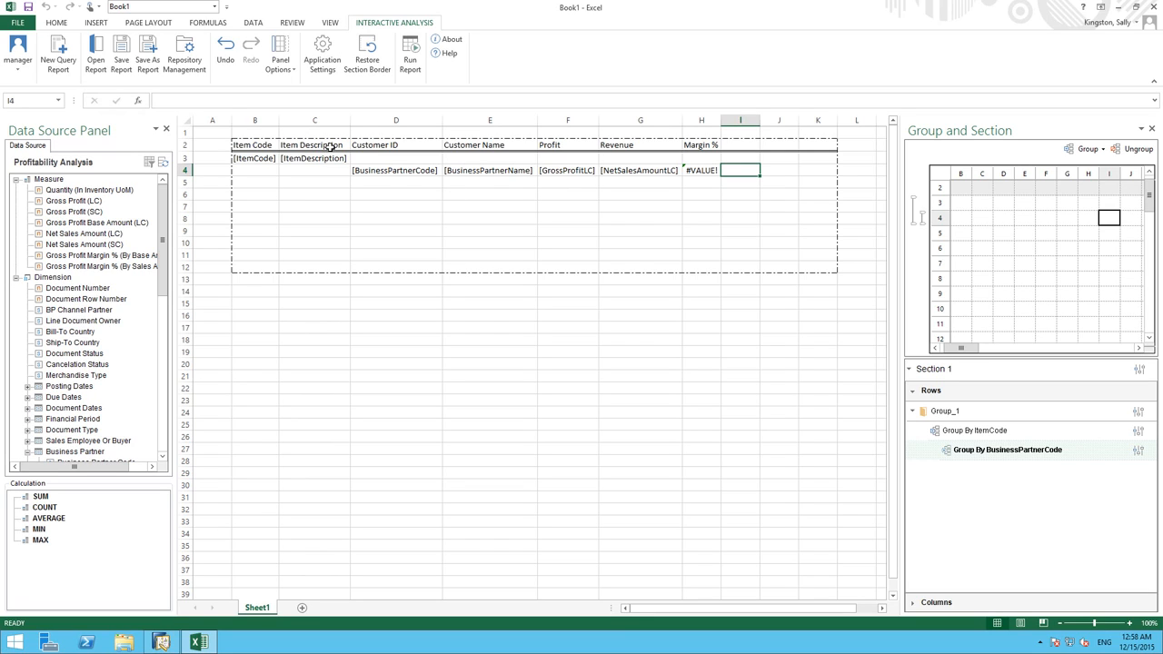
# Format the heading row 2 with a yellow fill and bold italic text.
pyautogui.click(185, 145)
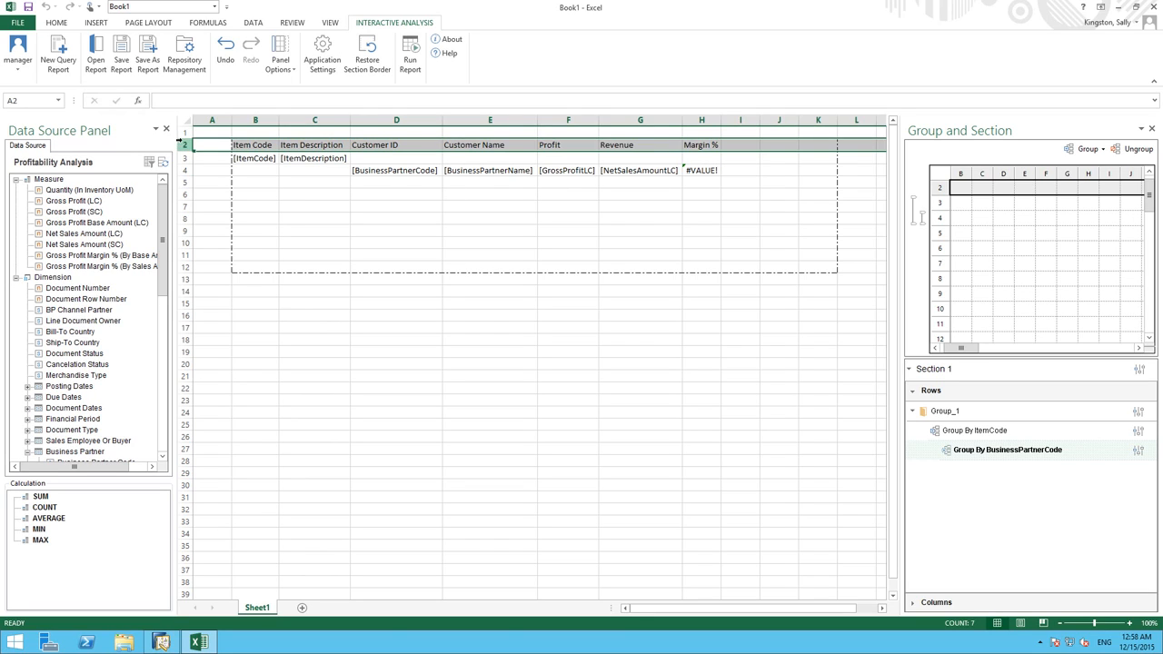
pyautogui.click(57, 23)
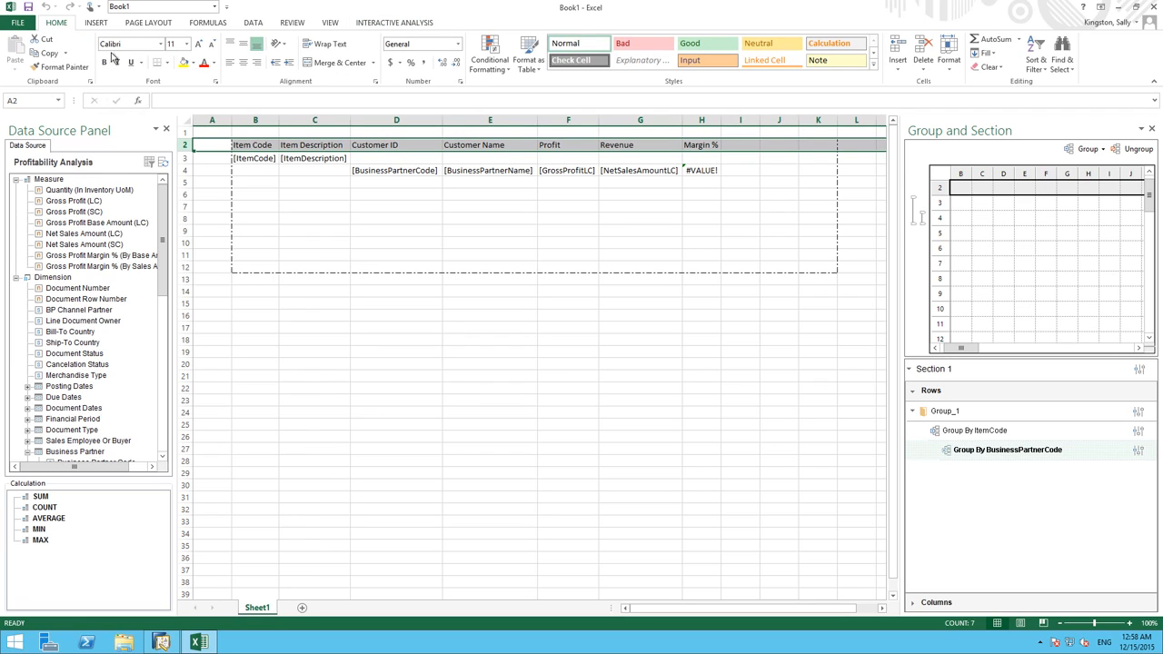
pyautogui.click(184, 64)
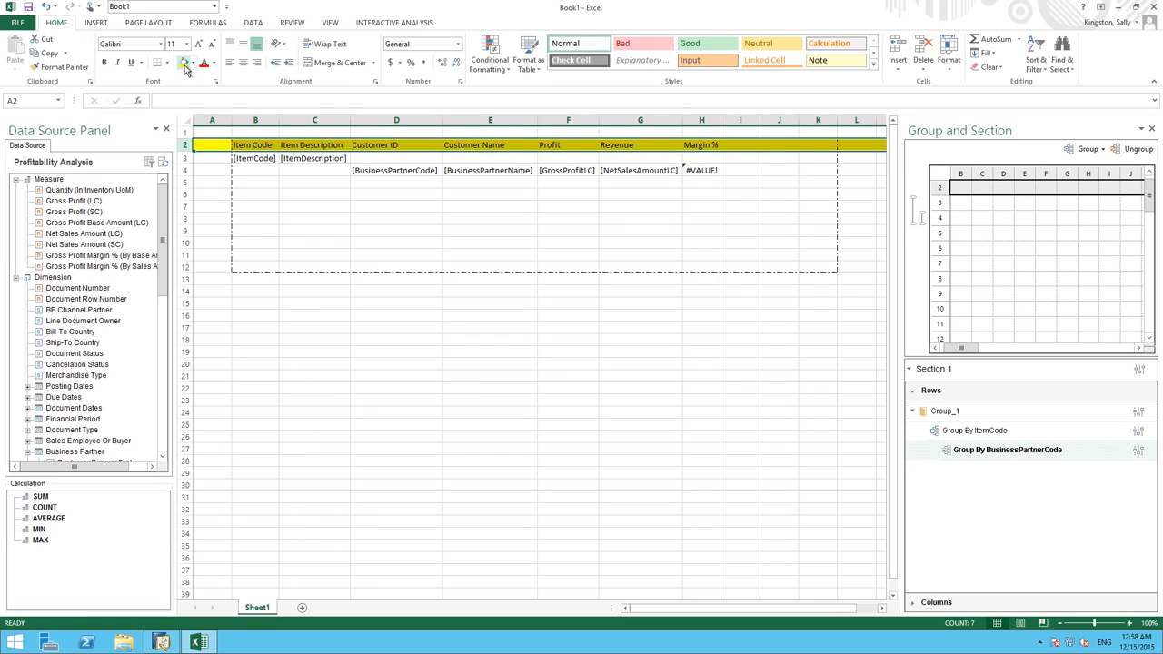
pyautogui.click(104, 62)
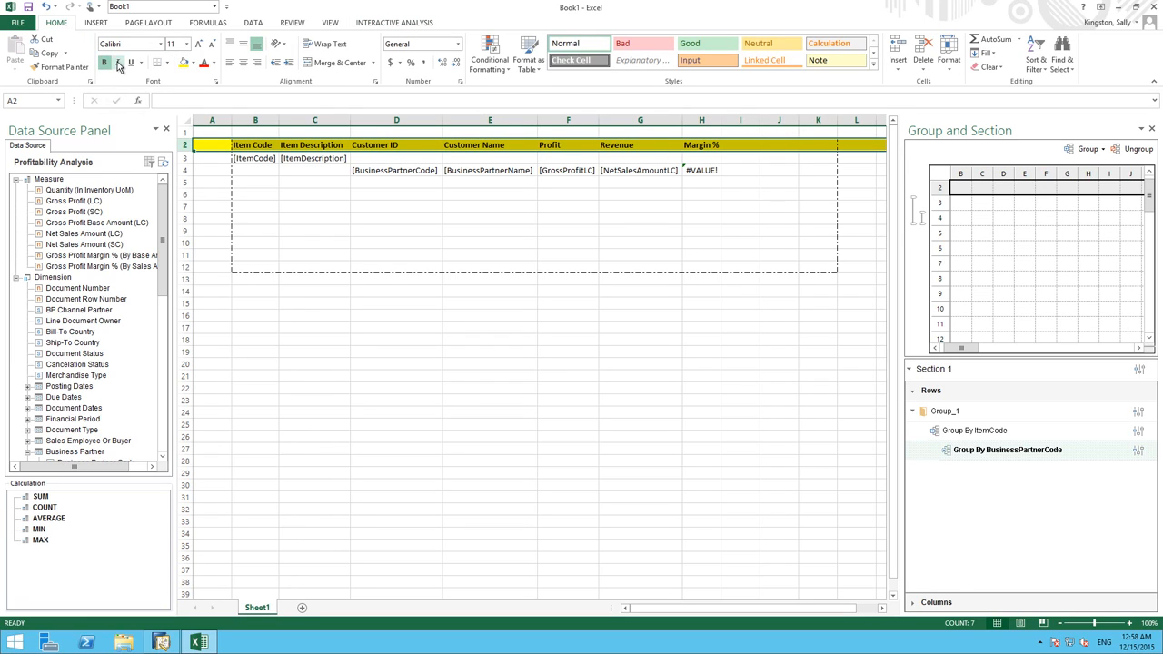
pyautogui.click(118, 63)
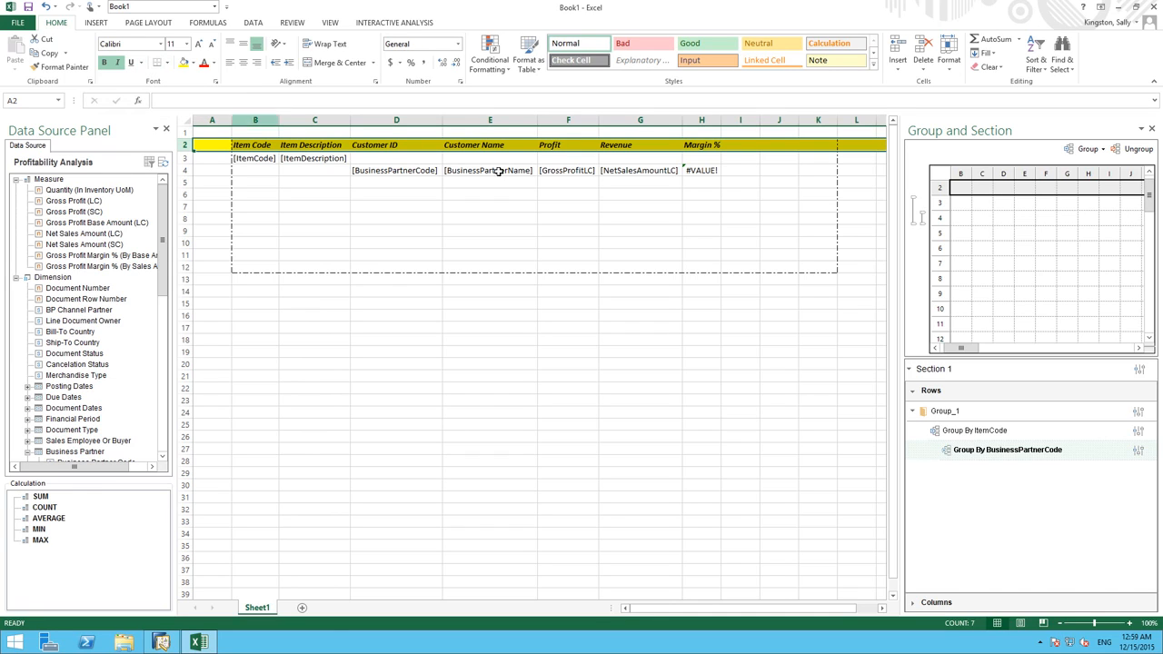
# Add a SUM calculation in F3 under Profit with F4 as its reference cell.
pyautogui.click(576, 161)
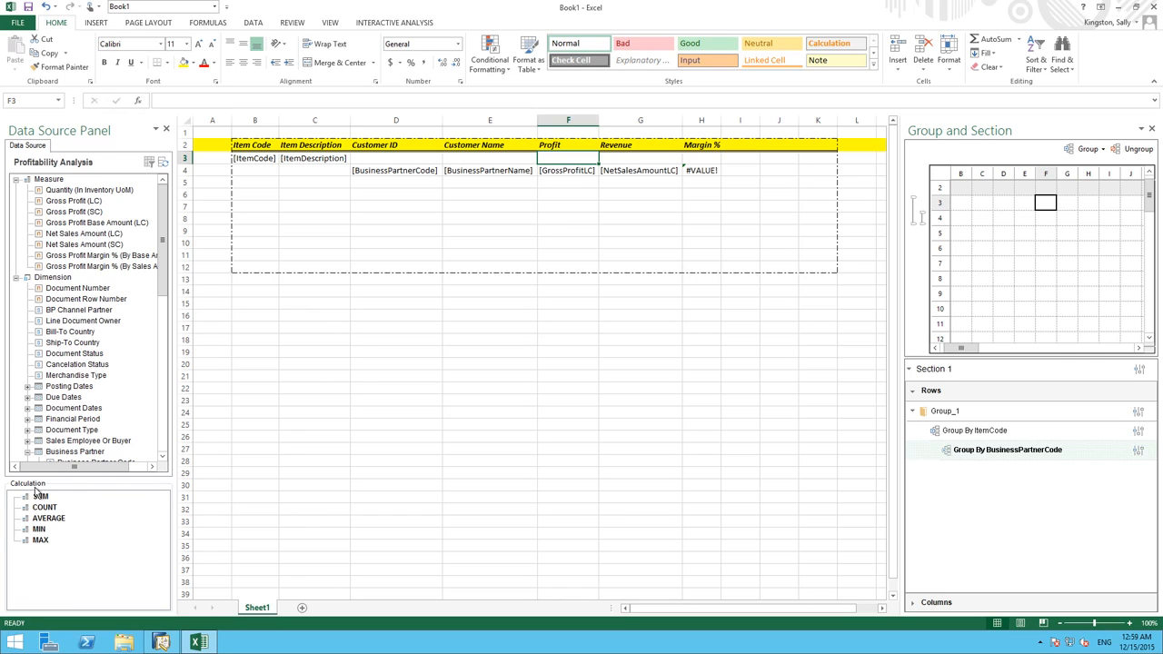
pyautogui.moveTo(40, 497); pyautogui.dragTo(561, 158)
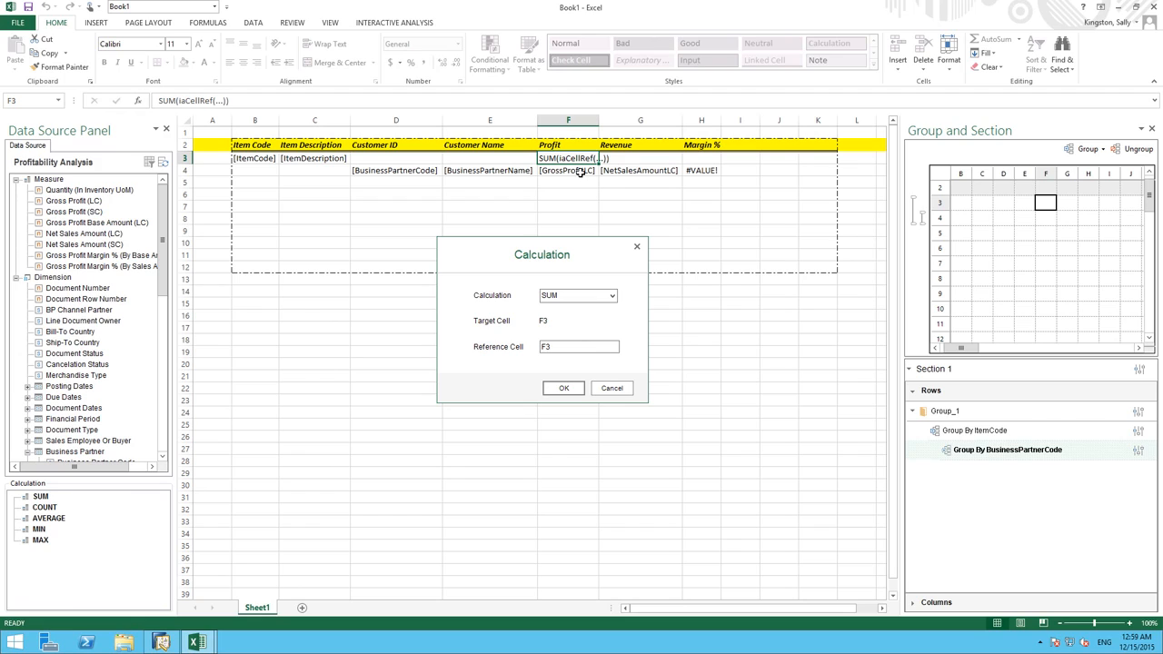
pyautogui.click(560, 345)
pyautogui.press('BackSpace')
pyautogui.write('4')
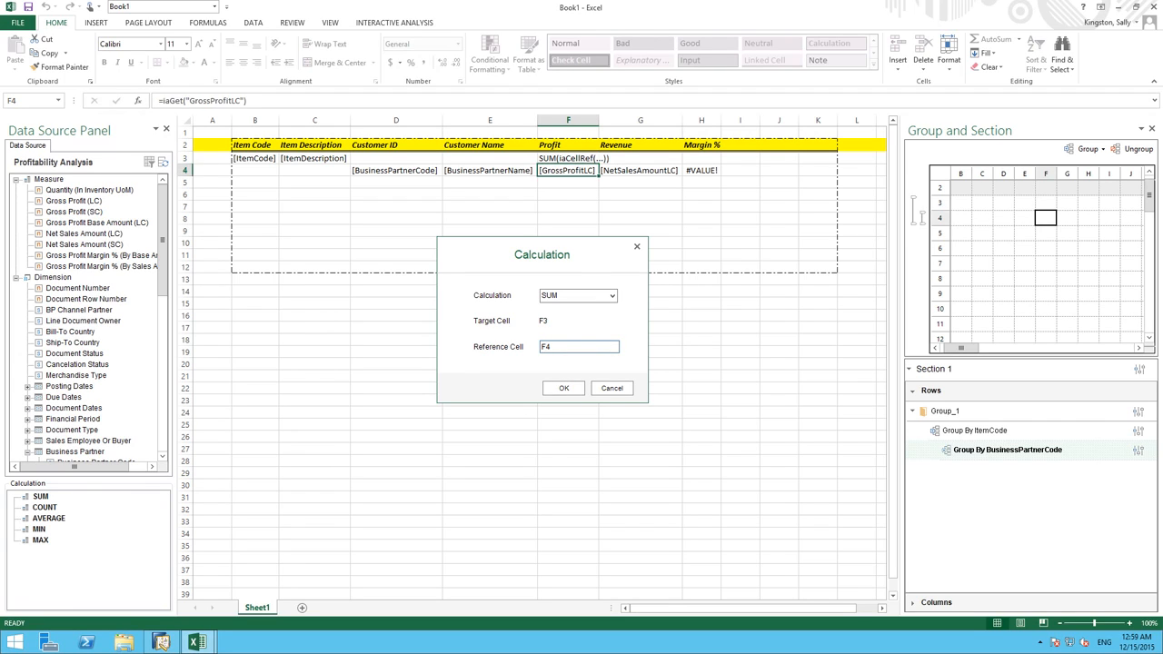
pyautogui.click(563, 393)
# Enter the labels "SubTotal" in E3 and "GrandTotal" in E5.
pyautogui.click(499, 162)
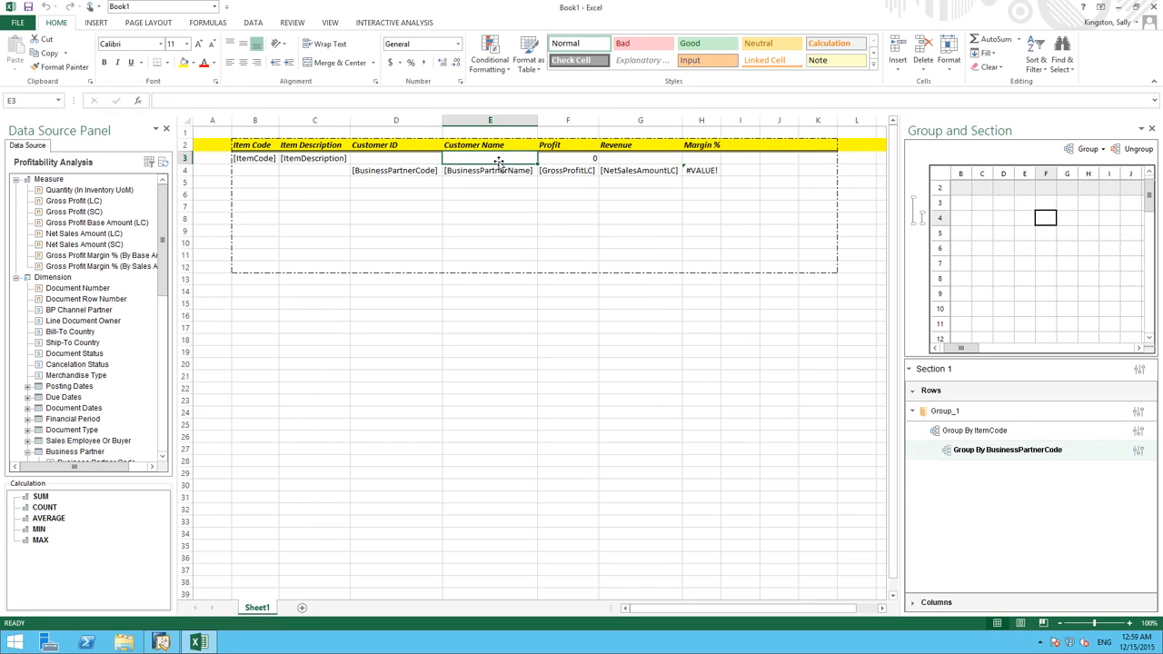
pyautogui.write('SubTotal')
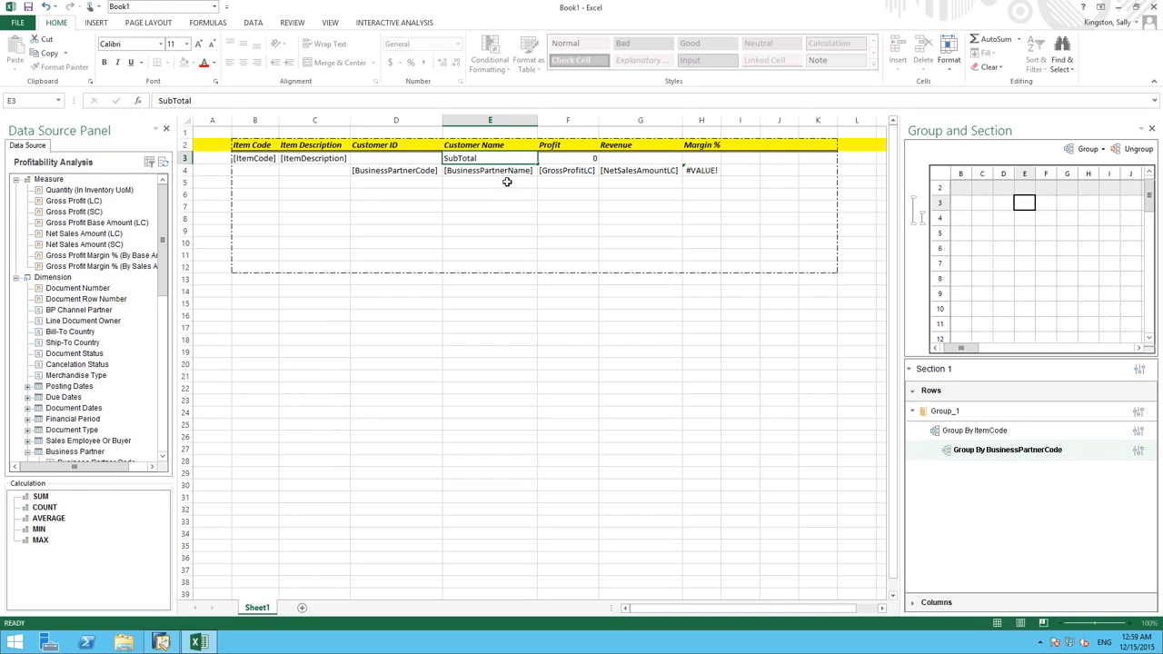
pyautogui.click(507, 182)
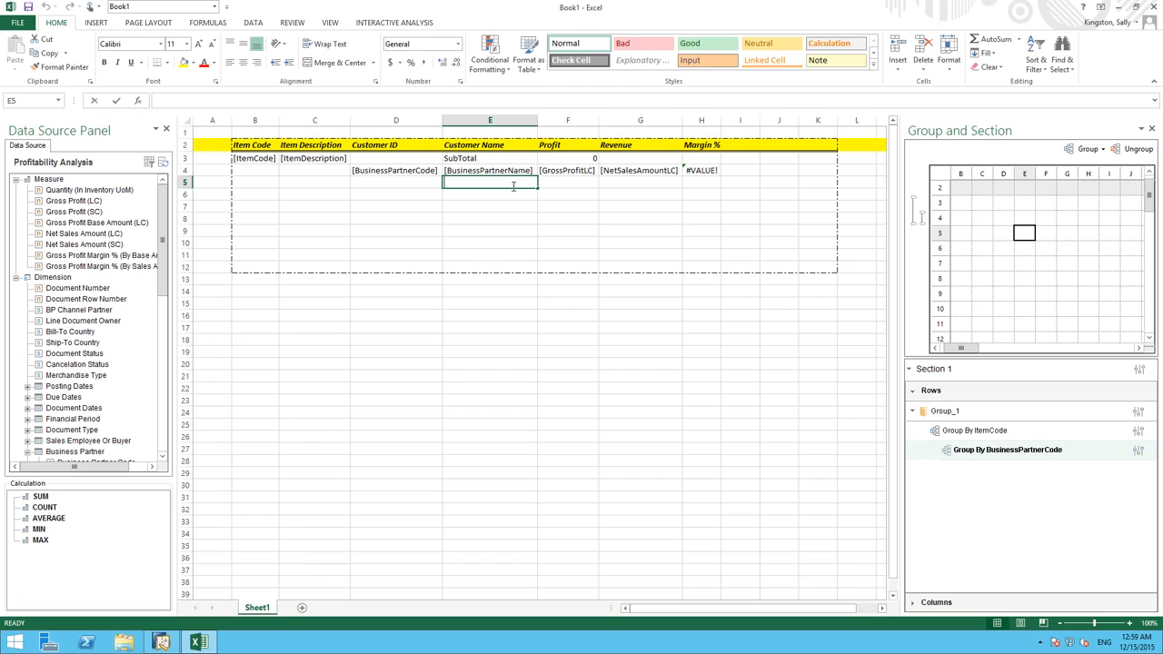
pyautogui.write('GrandTotal')
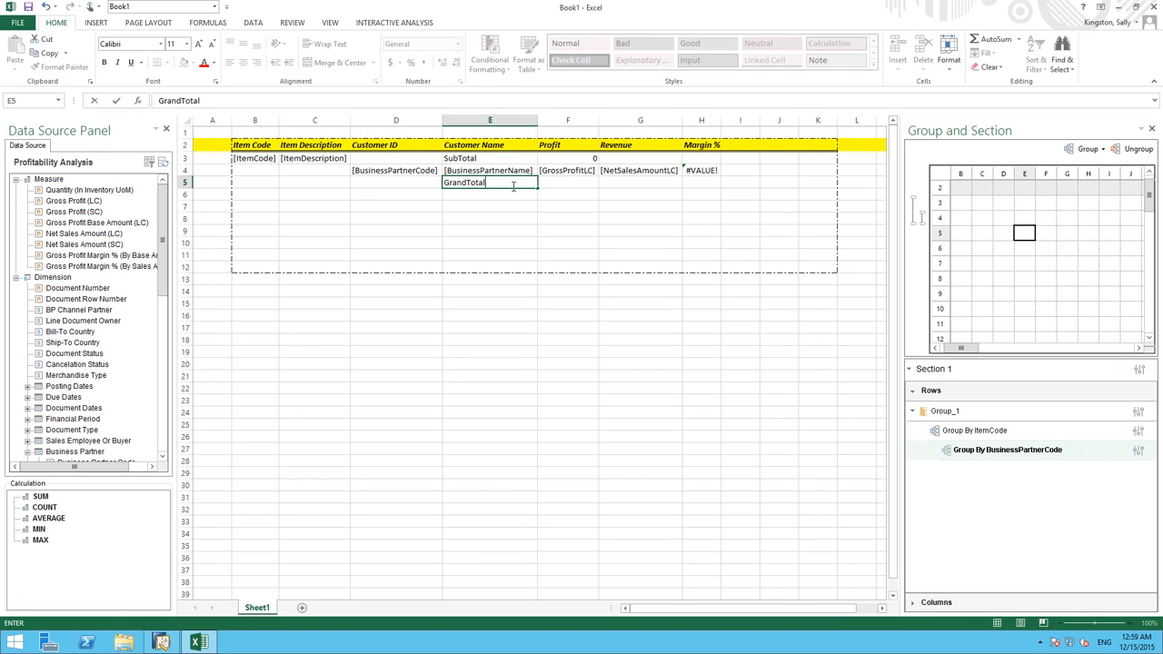
# Add a SUM calculation in F5 beside the GrandTotal label with F4 as its reference cell.
pyautogui.click(569, 182)
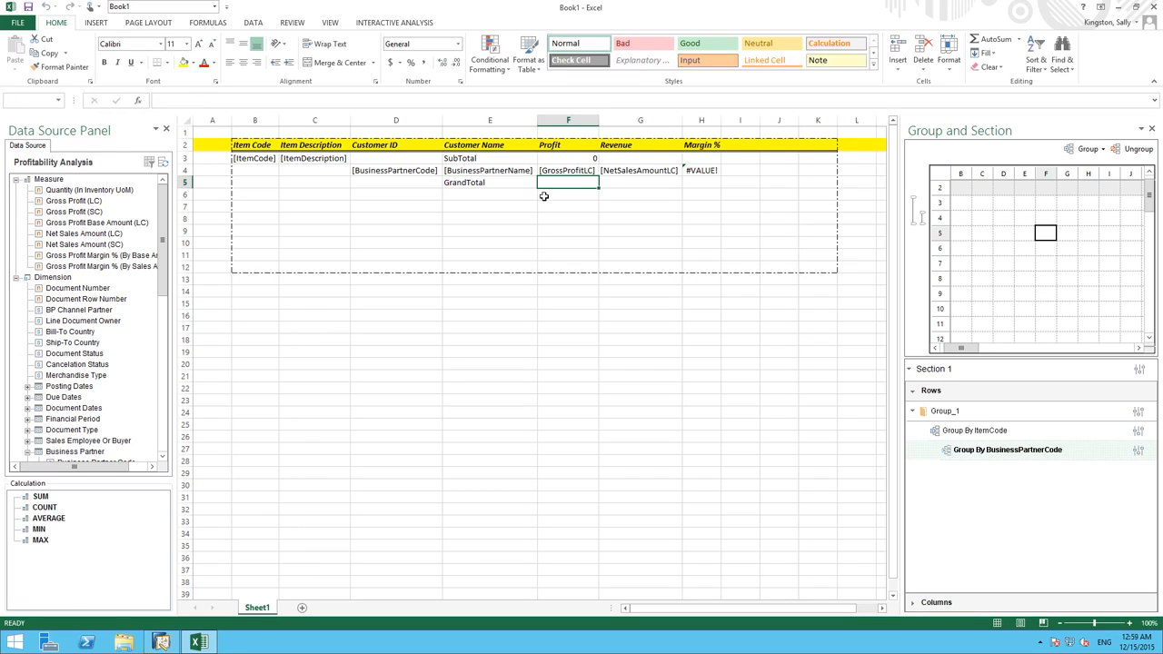
pyautogui.moveTo(42, 497); pyautogui.dragTo(573, 186)
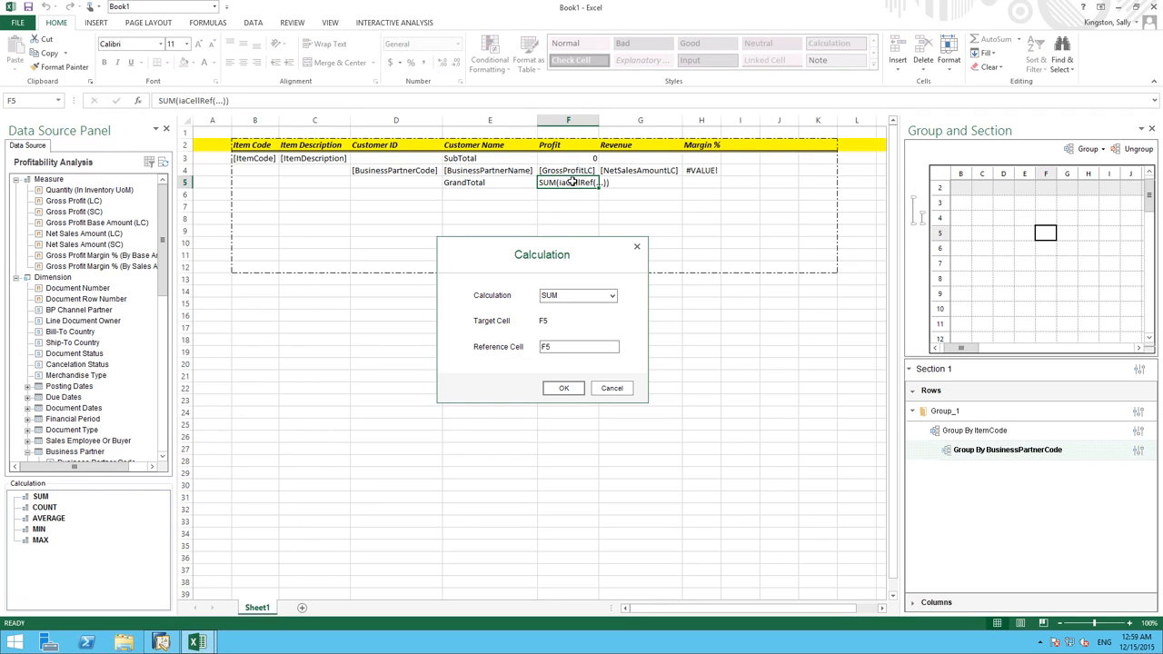
pyautogui.click(556, 346)
pyautogui.click(568, 170)
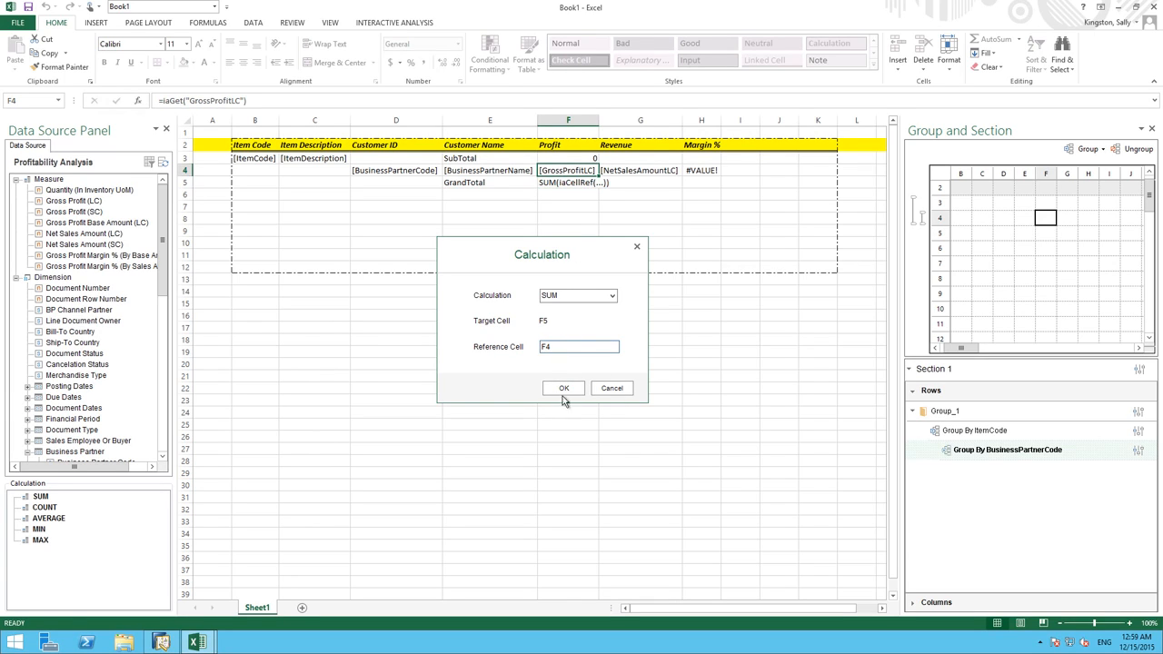
pyautogui.click(580, 391)
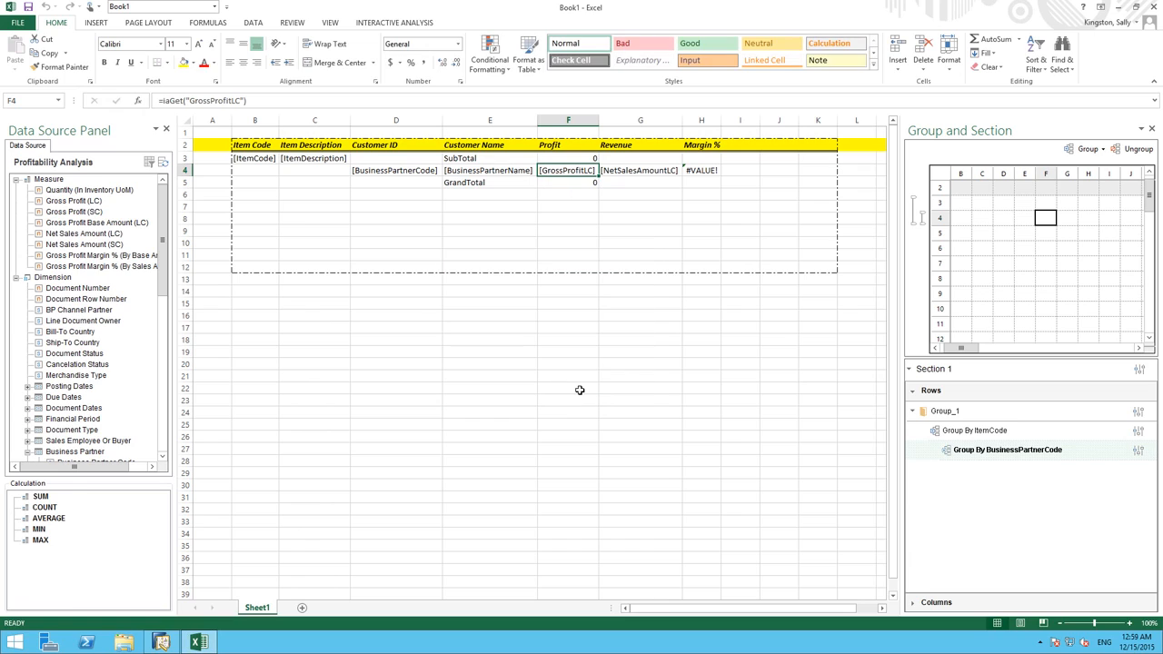
# Make the SubTotal cells E3:F3 and the GrandTotal cells E5:F5 red and bold.
pyautogui.moveTo(534, 161); pyautogui.dragTo(577, 161)
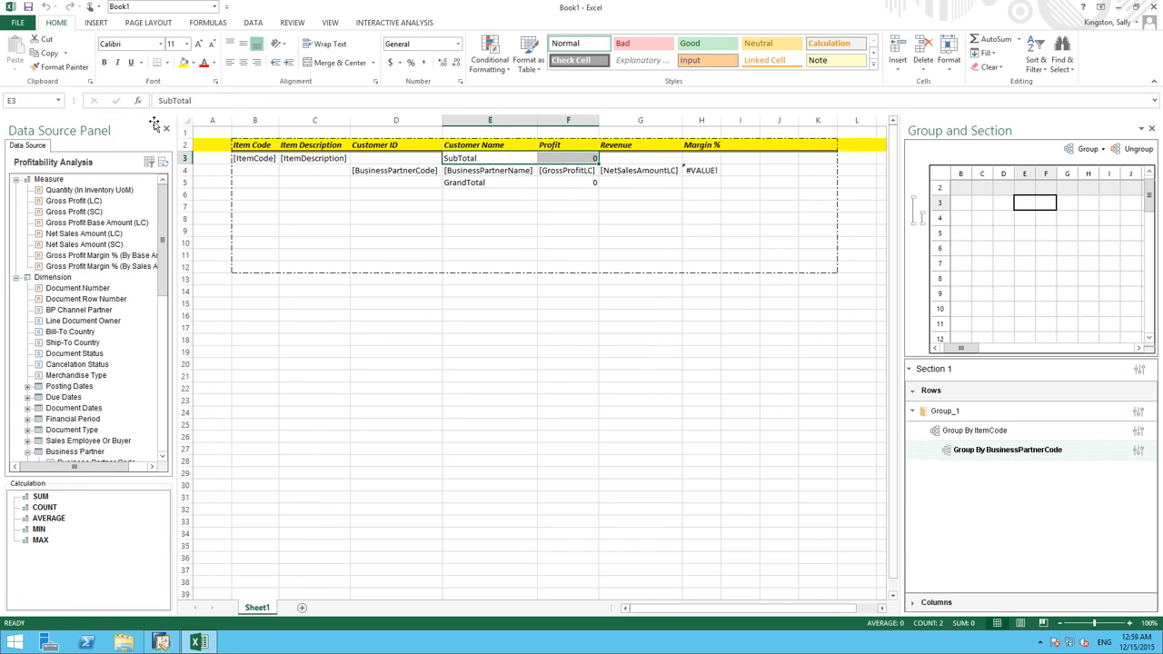
pyautogui.click(205, 64)
pyautogui.click(104, 61)
pyautogui.moveTo(473, 183); pyautogui.dragTo(538, 171)
pyautogui.click(205, 63)
pyautogui.click(105, 63)
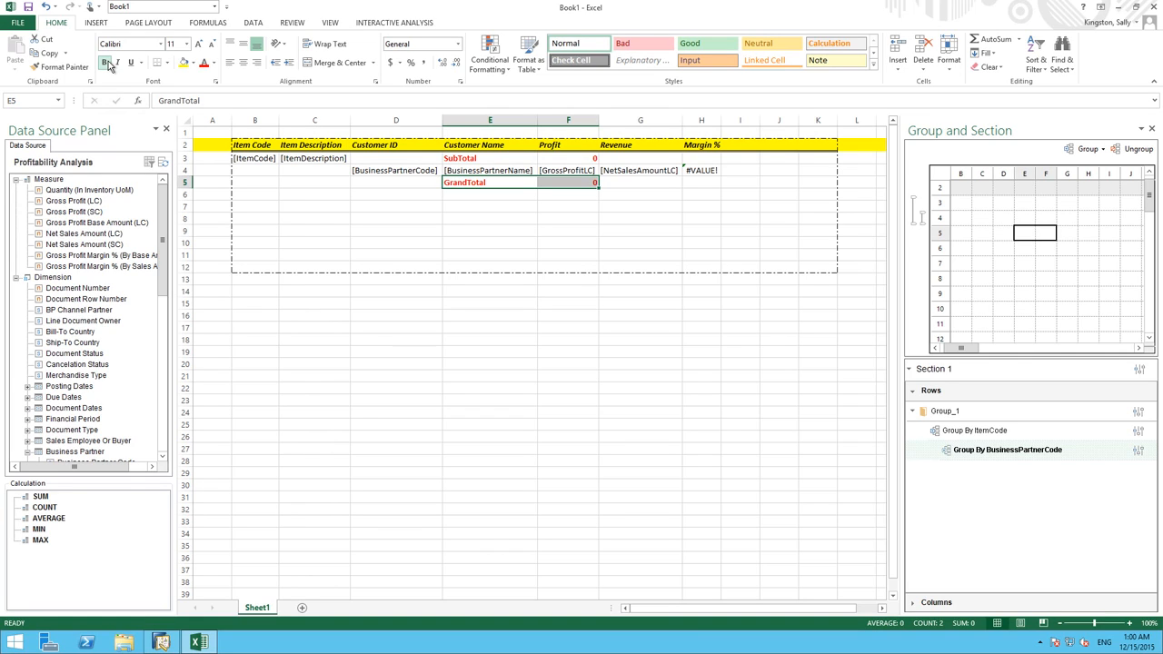
# Start a filter in the settings of Group_1 with the dimension Item and the attribute Item Code.
pyautogui.click(182, 158)
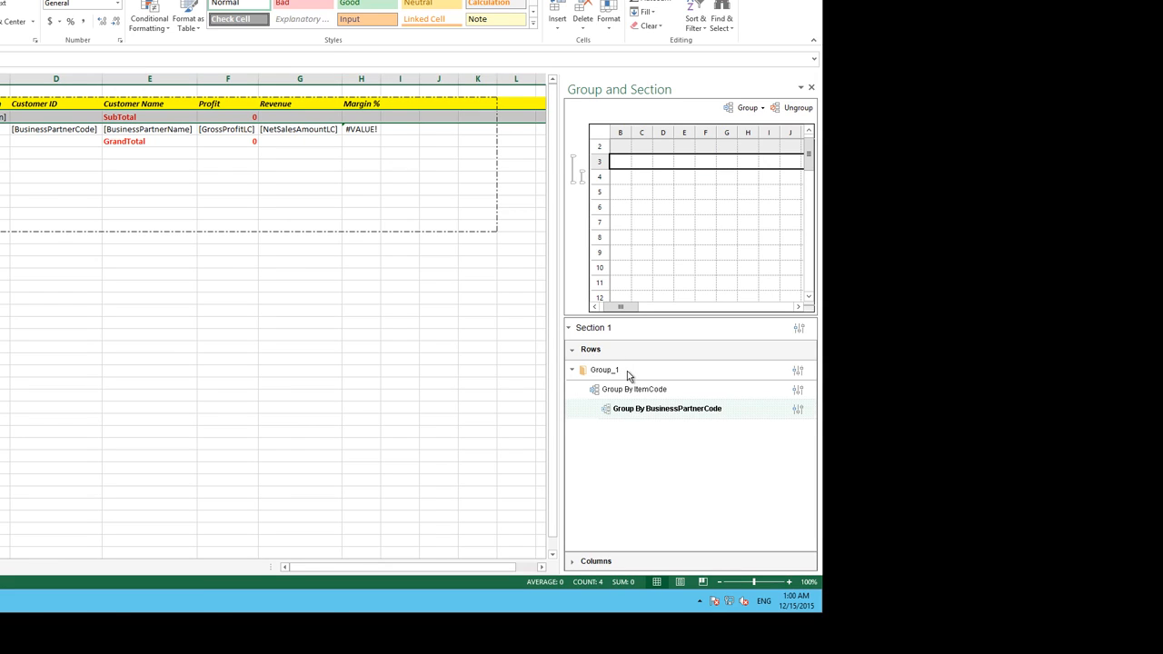
pyautogui.click(798, 372)
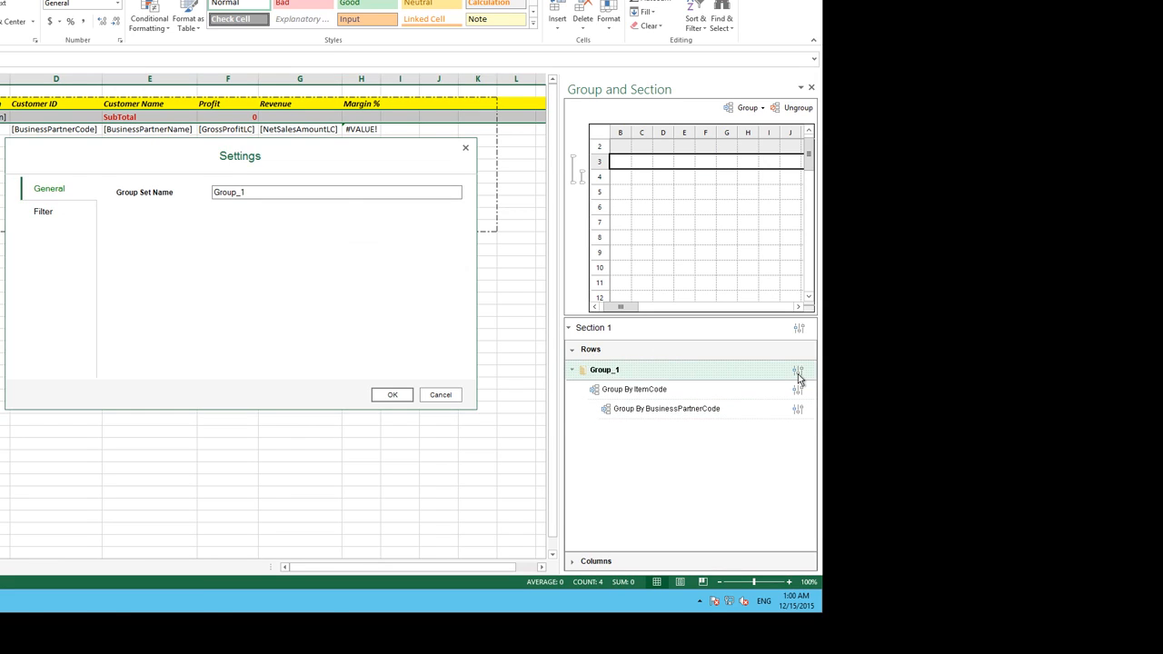
pyautogui.click(40, 214)
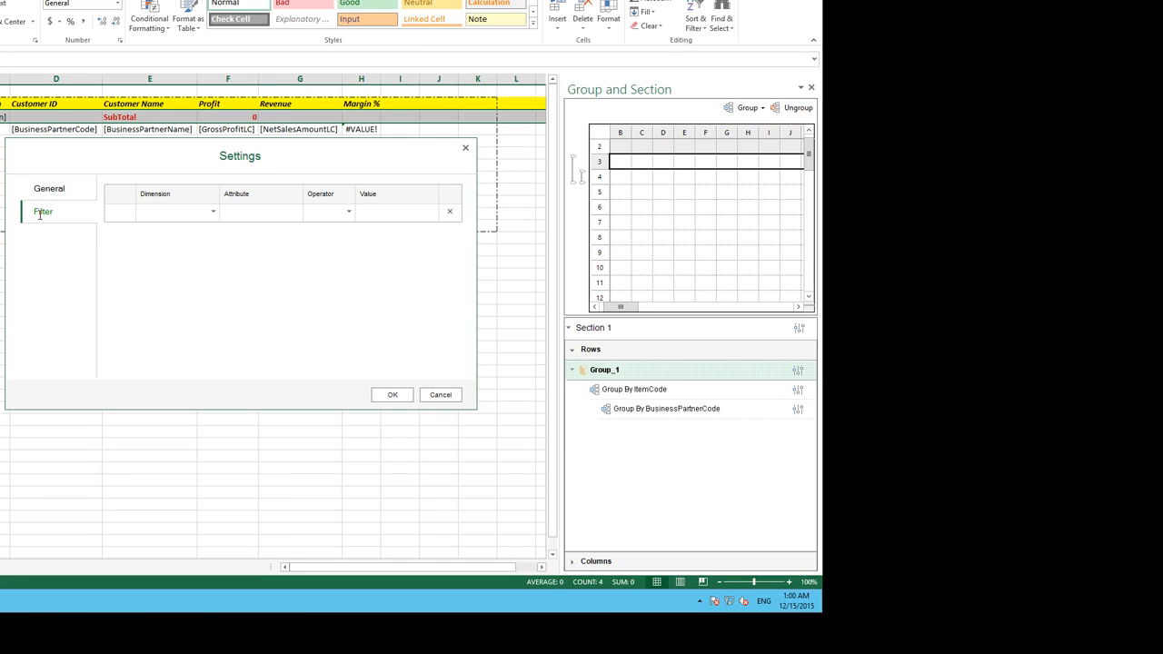
pyautogui.click(213, 215)
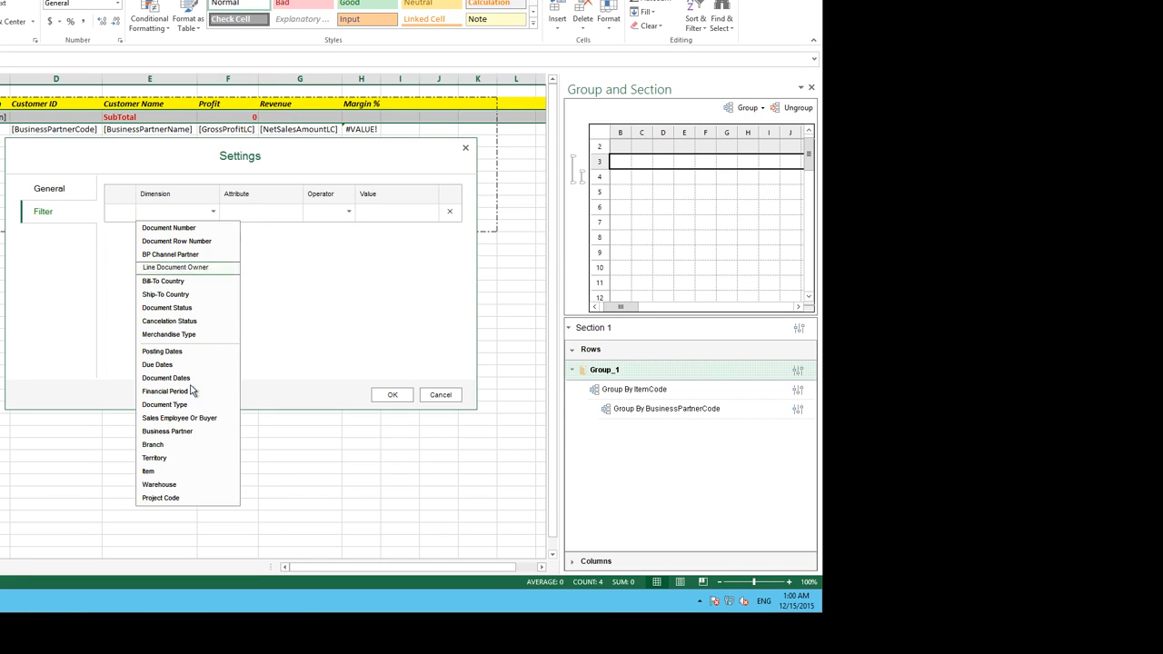
pyautogui.click(150, 472)
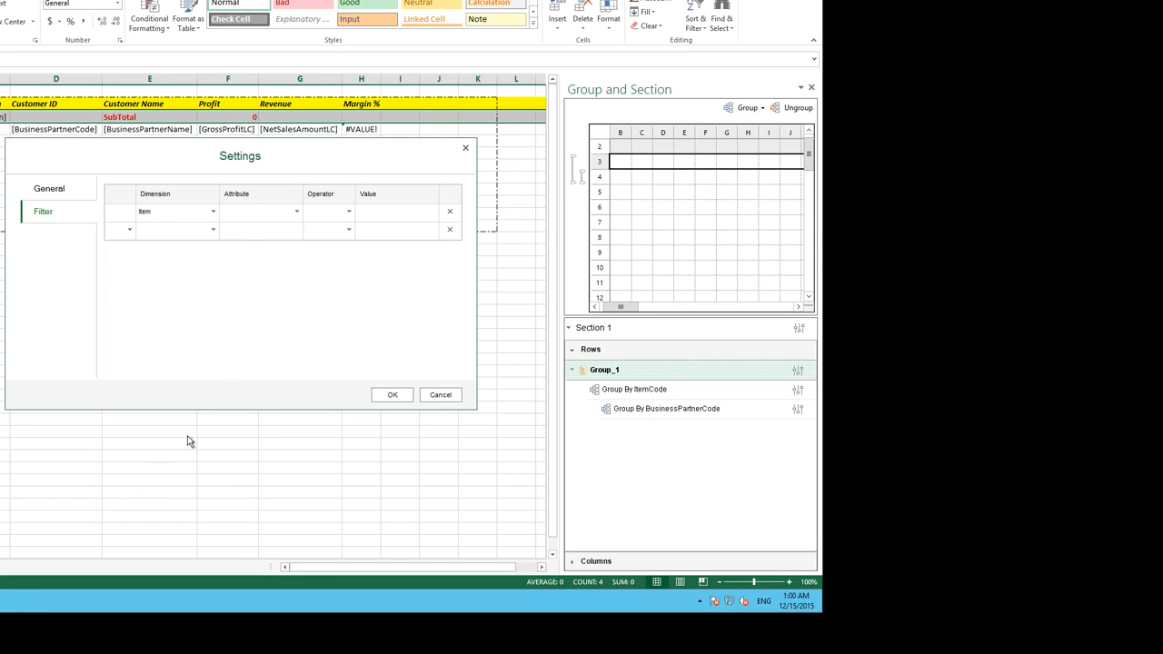
pyautogui.click(296, 210)
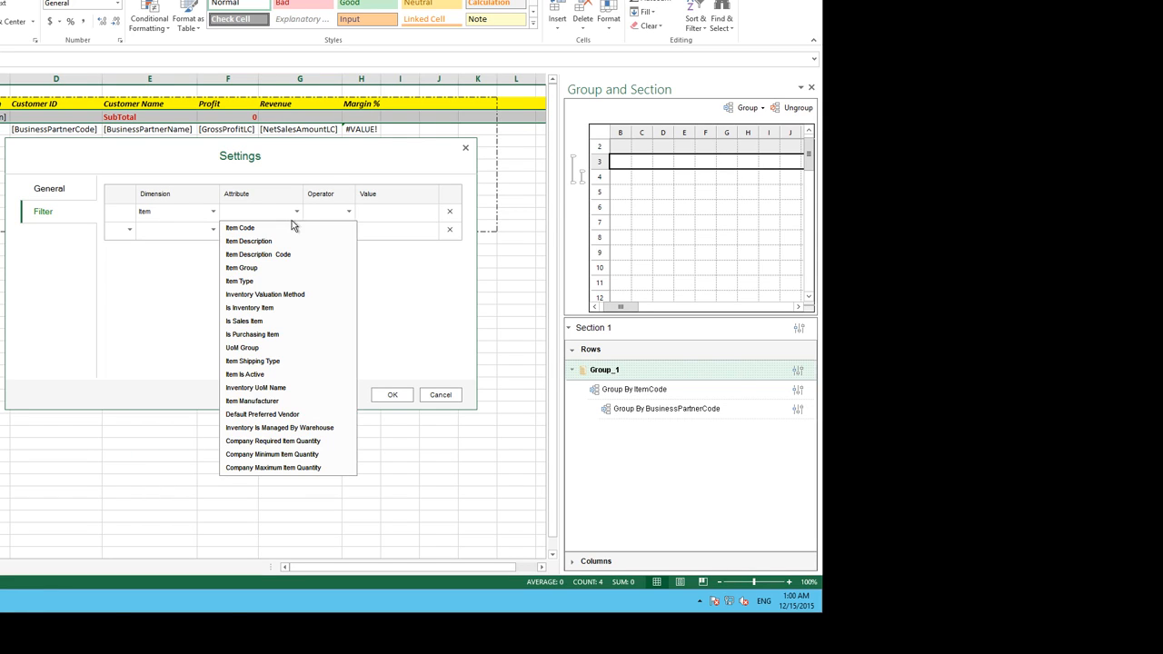
pyautogui.click(277, 229)
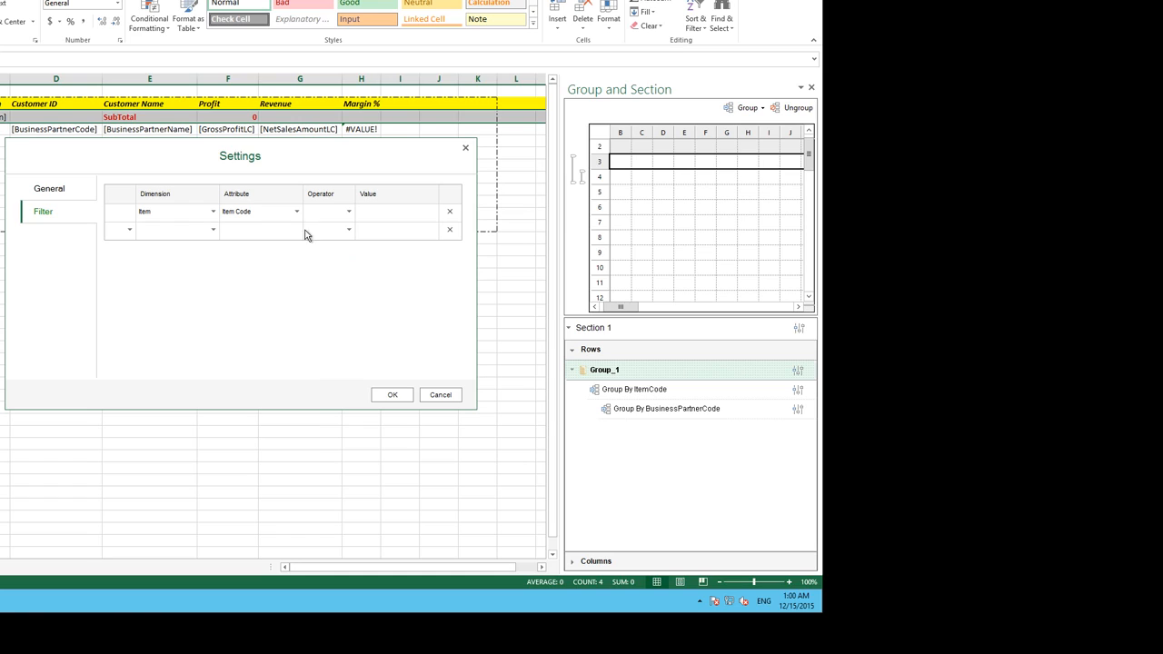
# Complete the Item Code filter of Group_1 with the operator IN and the values A00001, A00002 and A00003.
pyautogui.click(349, 213)
pyautogui.click(317, 308)
pyautogui.click(434, 212)
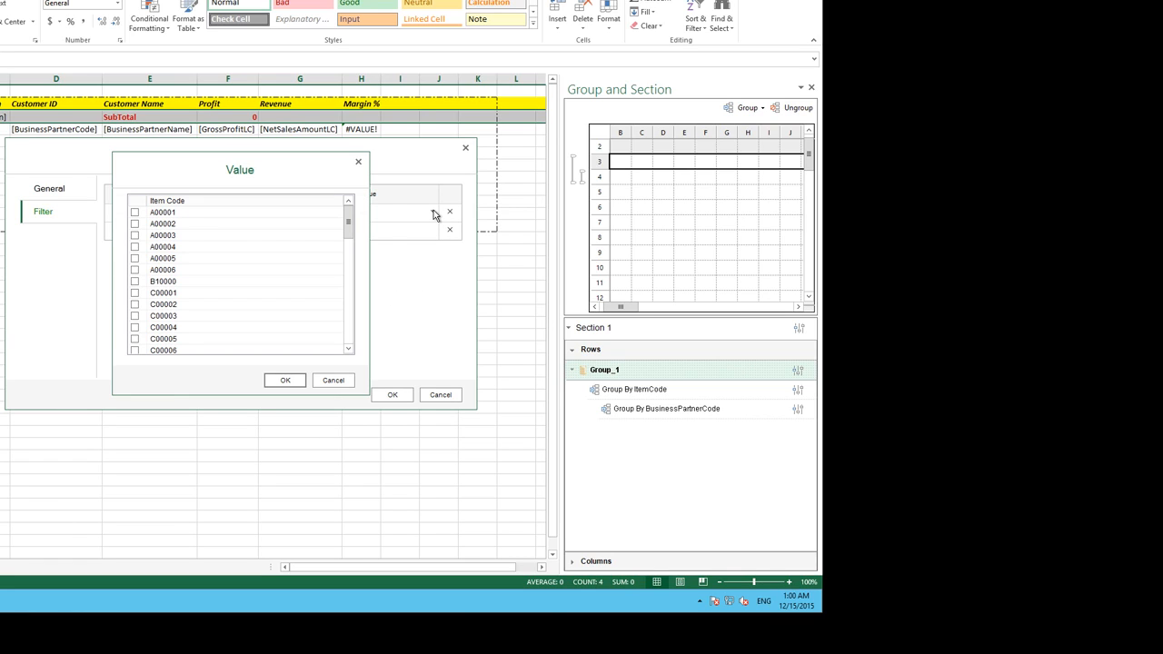
pyautogui.click(134, 214)
pyautogui.click(135, 224)
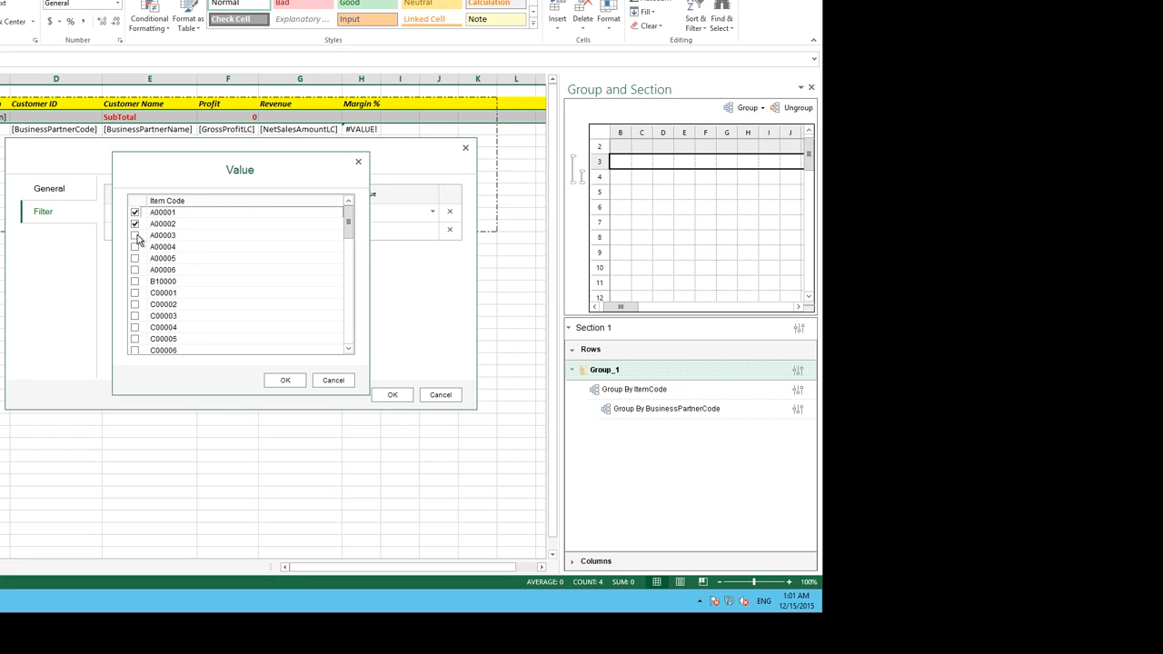
pyautogui.click(285, 381)
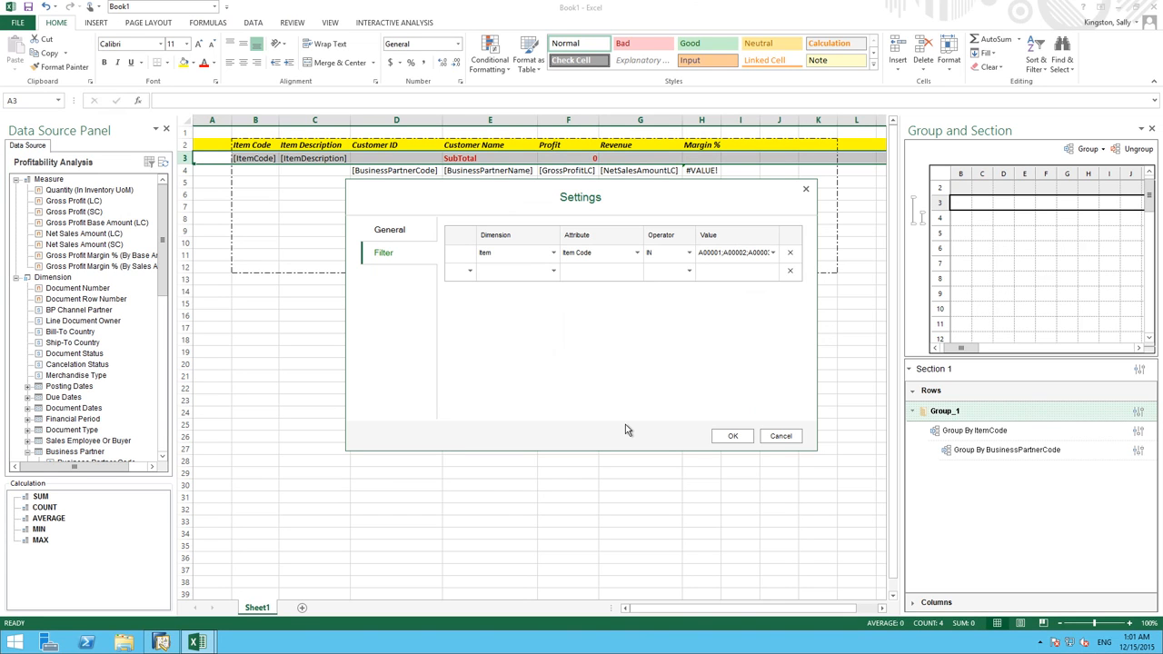
pyautogui.click(731, 437)
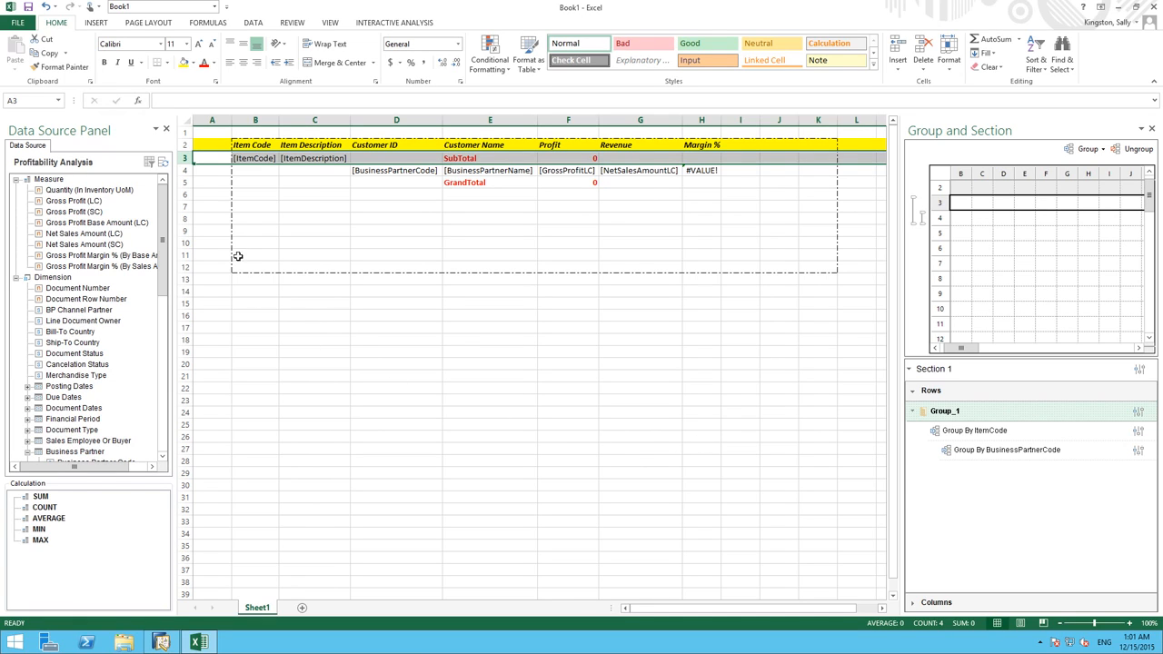
# Insert an empty row above the yellow header row and place the Document Year dimension in F2 above Profit.
pyautogui.rightClick(185, 146)
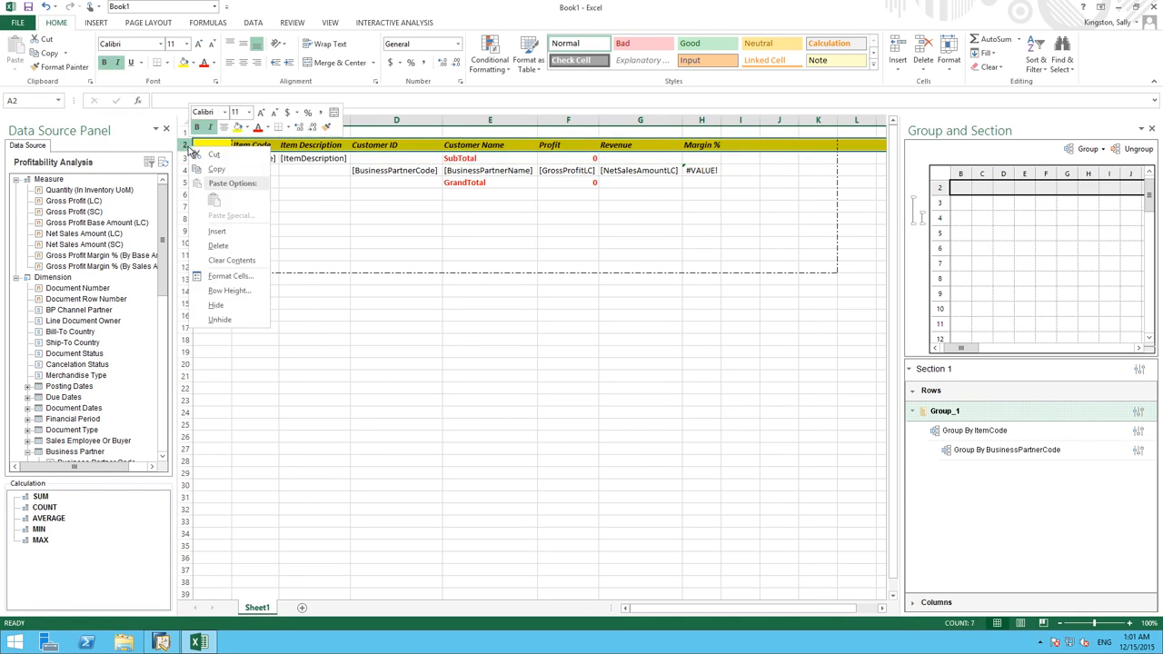
pyautogui.click(218, 232)
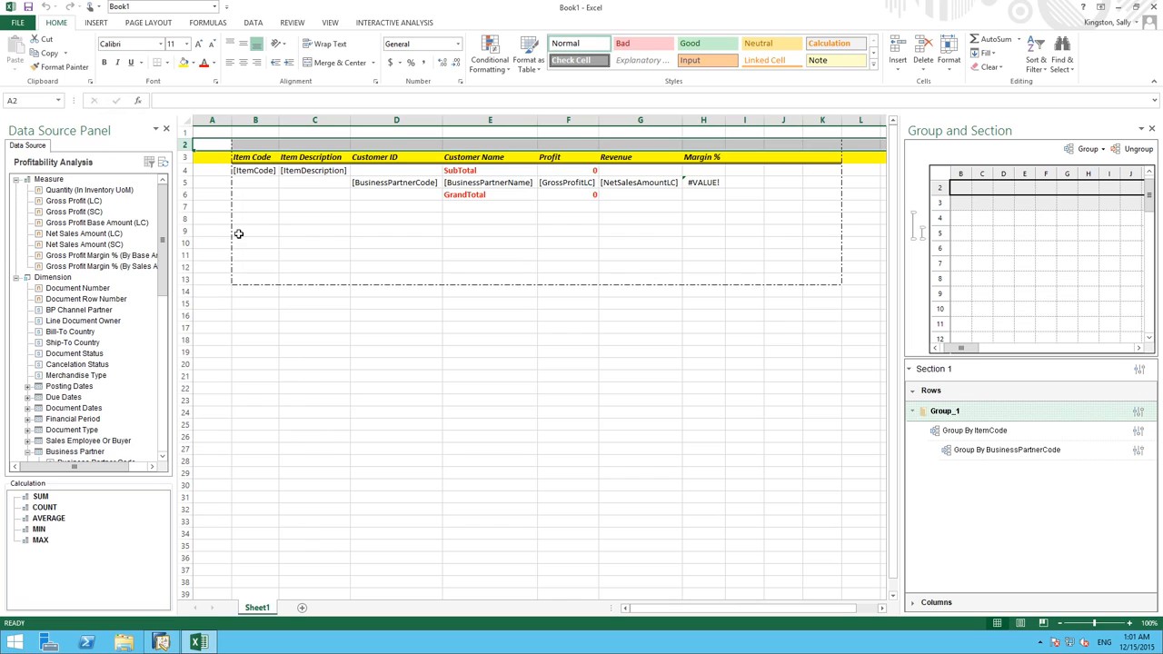
pyautogui.click(563, 144)
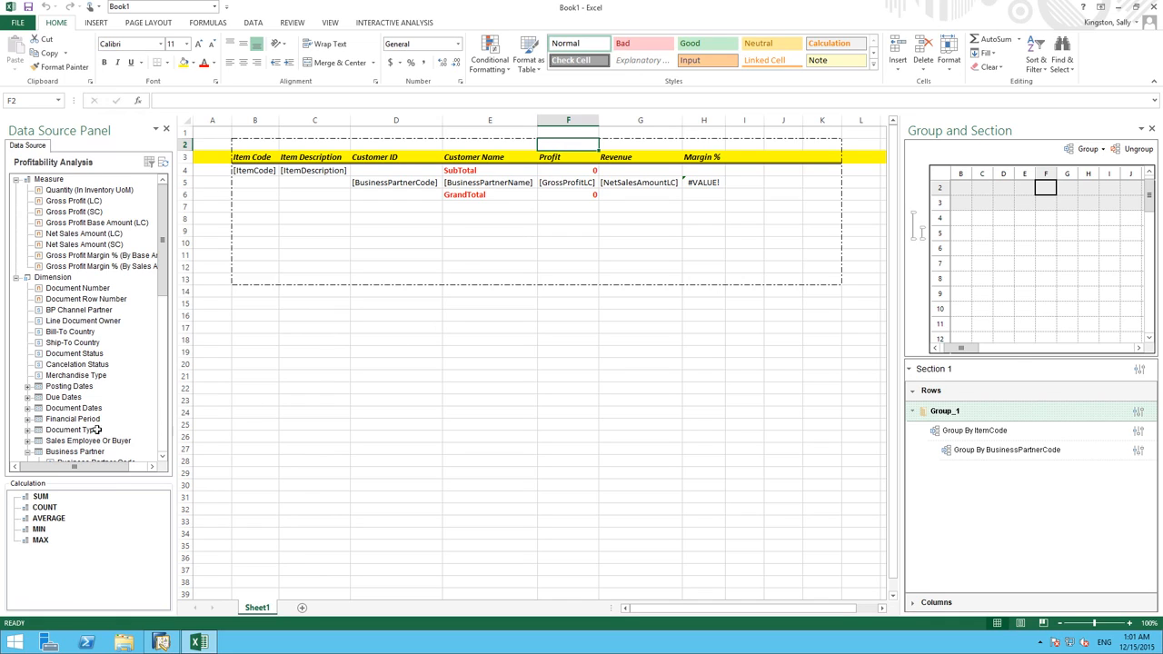
pyautogui.click(29, 409)
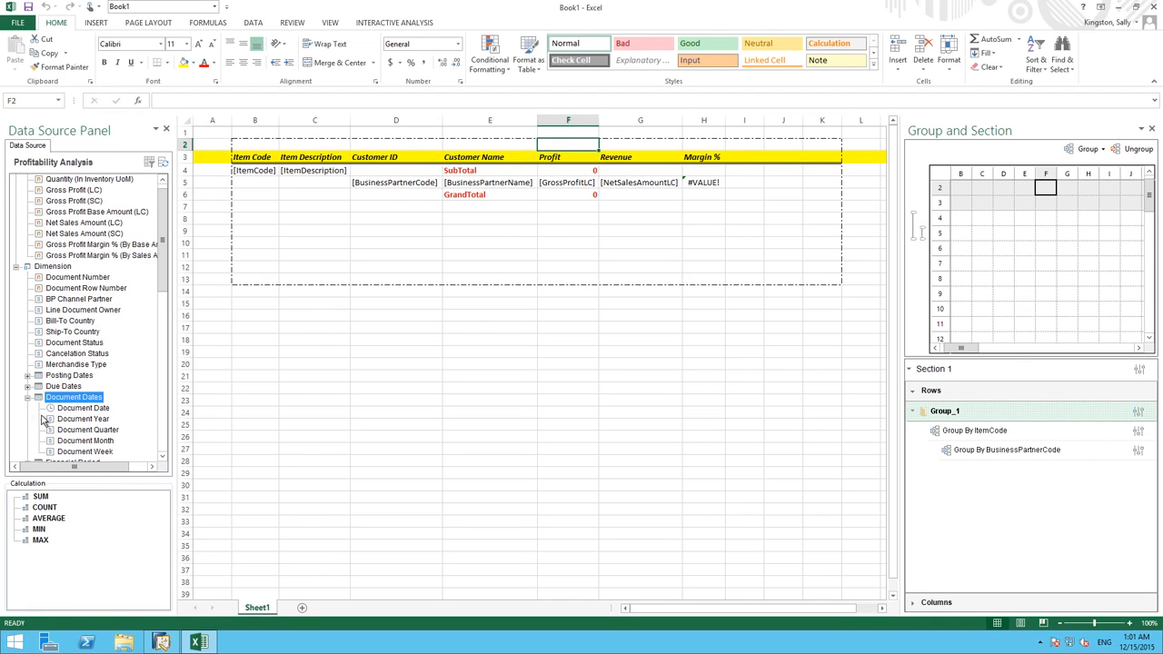
pyautogui.moveTo(67, 421); pyautogui.dragTo(567, 146)
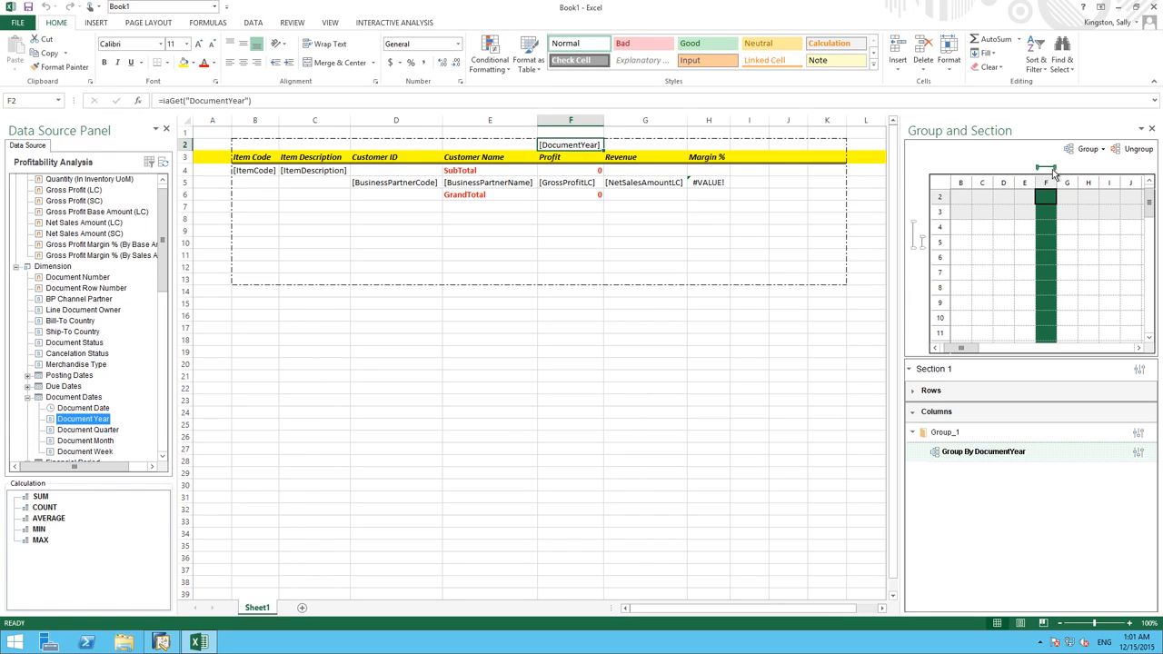
# Extend the Document Year column group across columns F to H and sort it by Document Year in ascending order.
pyautogui.moveTo(1055, 168); pyautogui.dragTo(1100, 168)
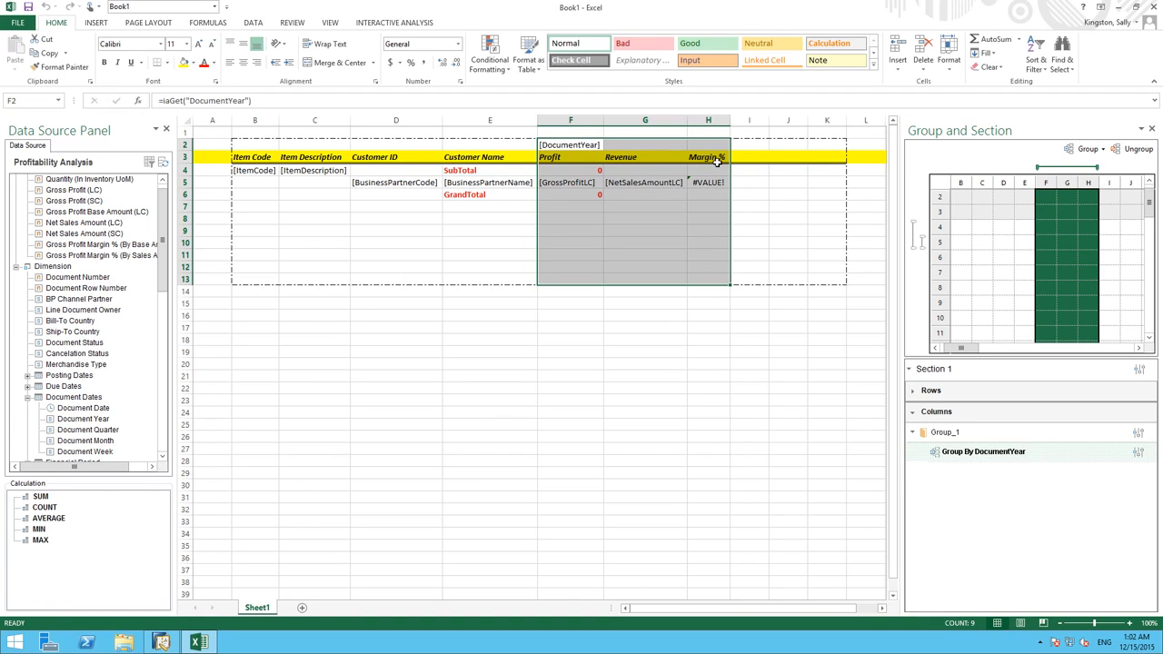
pyautogui.click(586, 144)
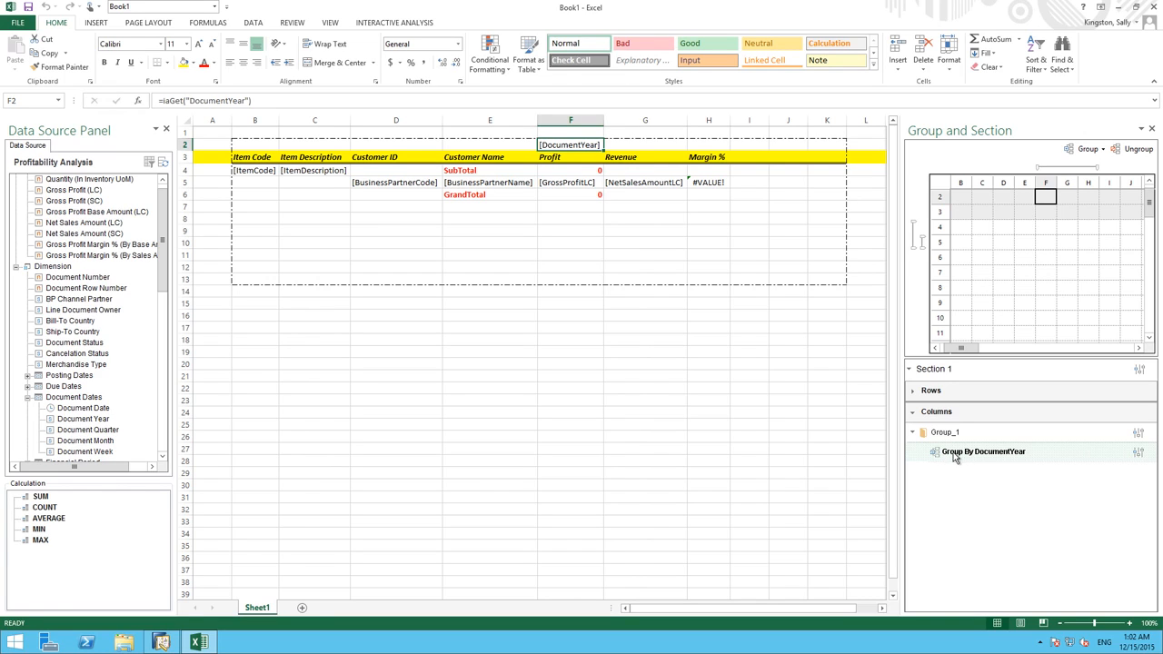
pyautogui.click(1138, 456)
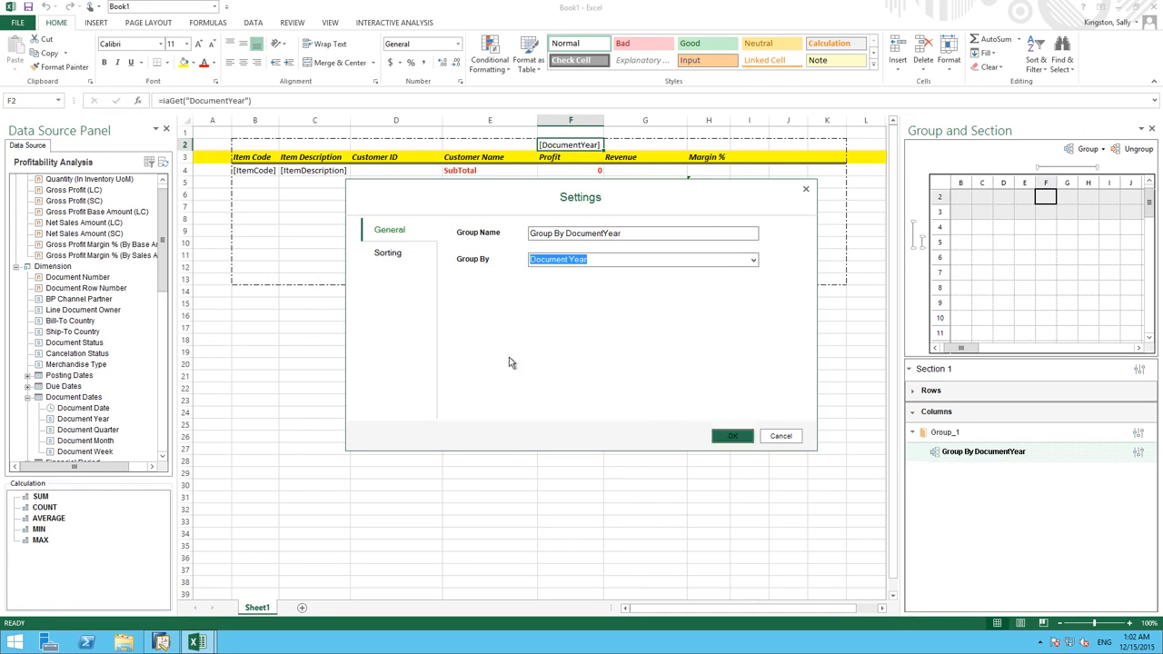
pyautogui.click(397, 254)
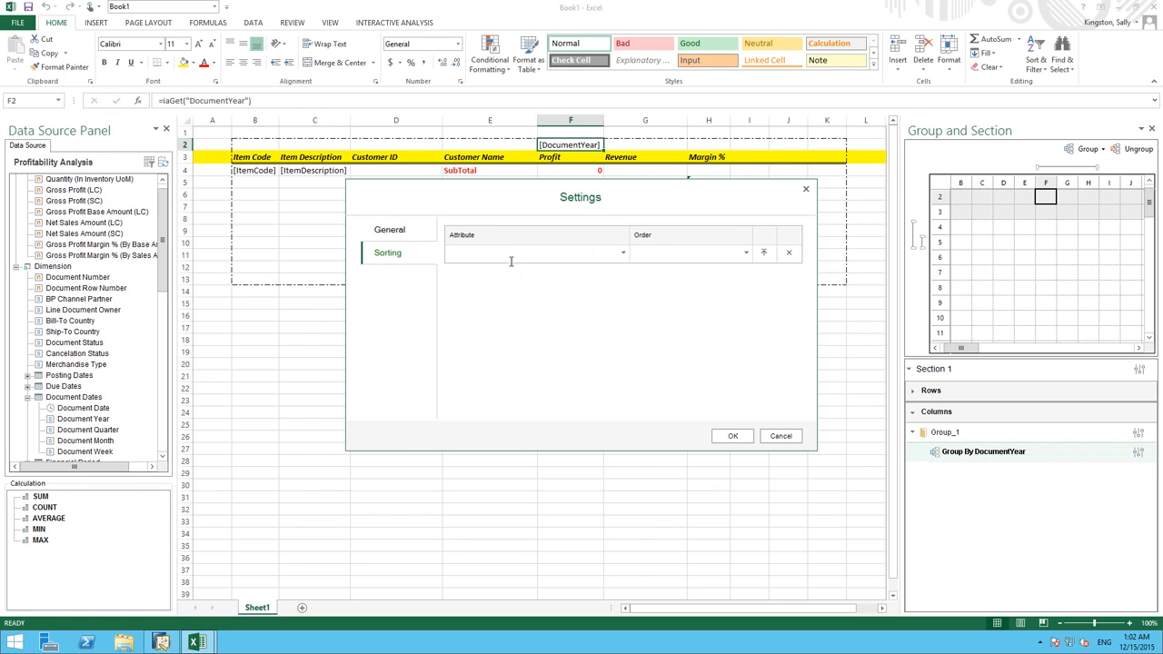
pyautogui.click(625, 255)
pyautogui.click(506, 271)
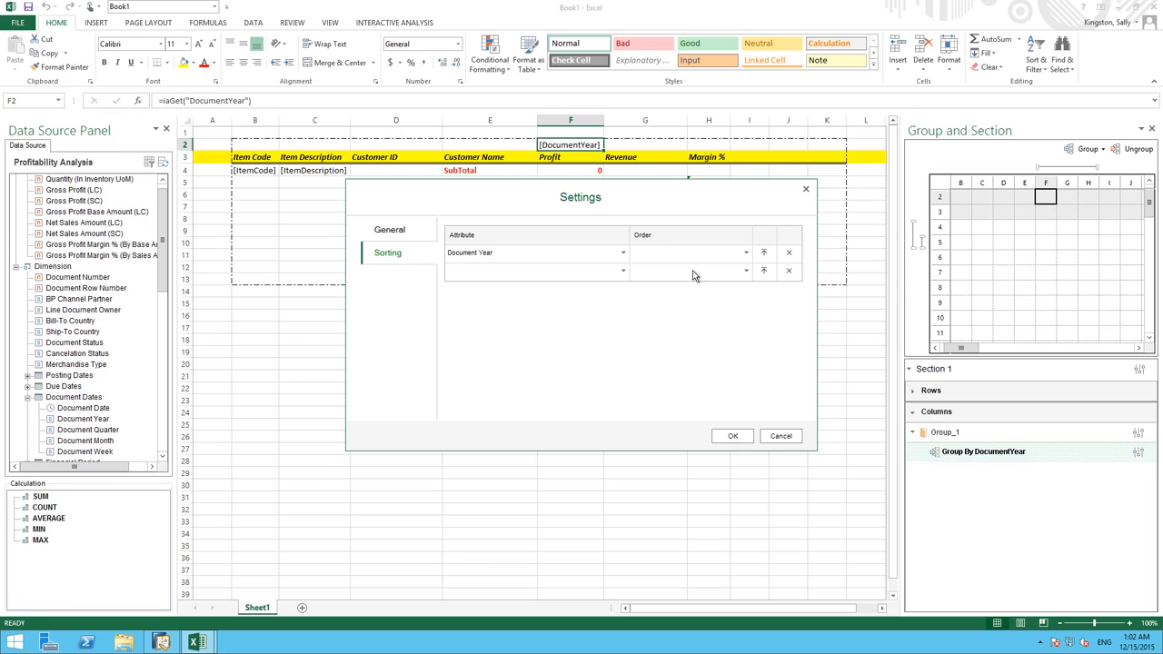
pyautogui.click(746, 254)
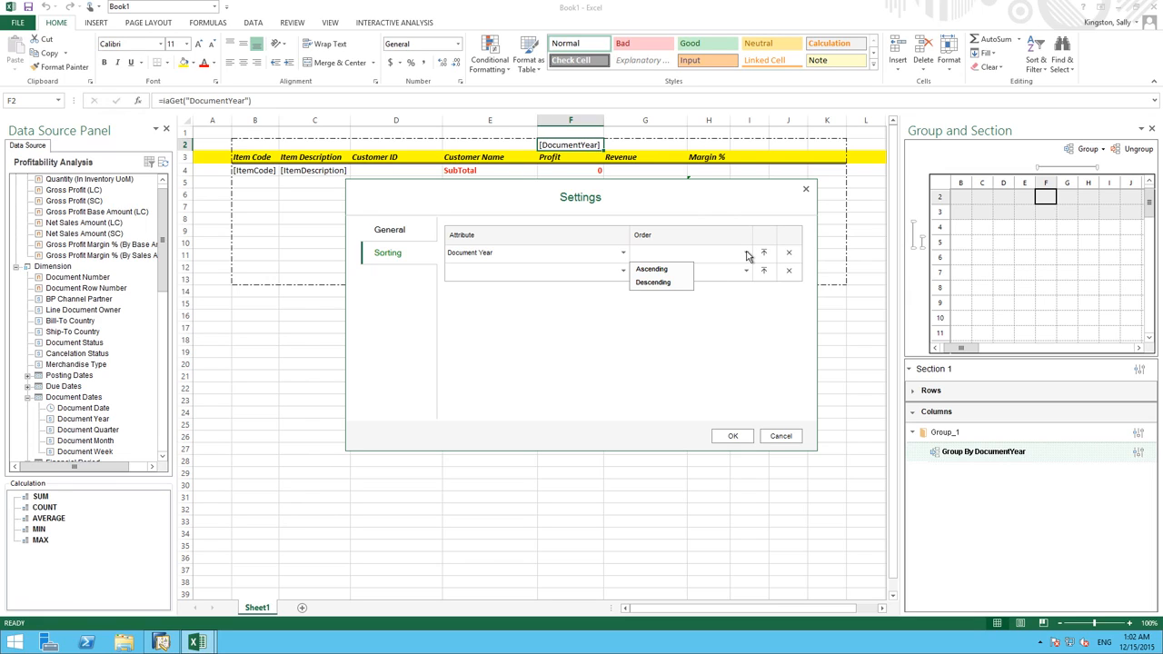
pyautogui.click(674, 270)
pyautogui.click(732, 436)
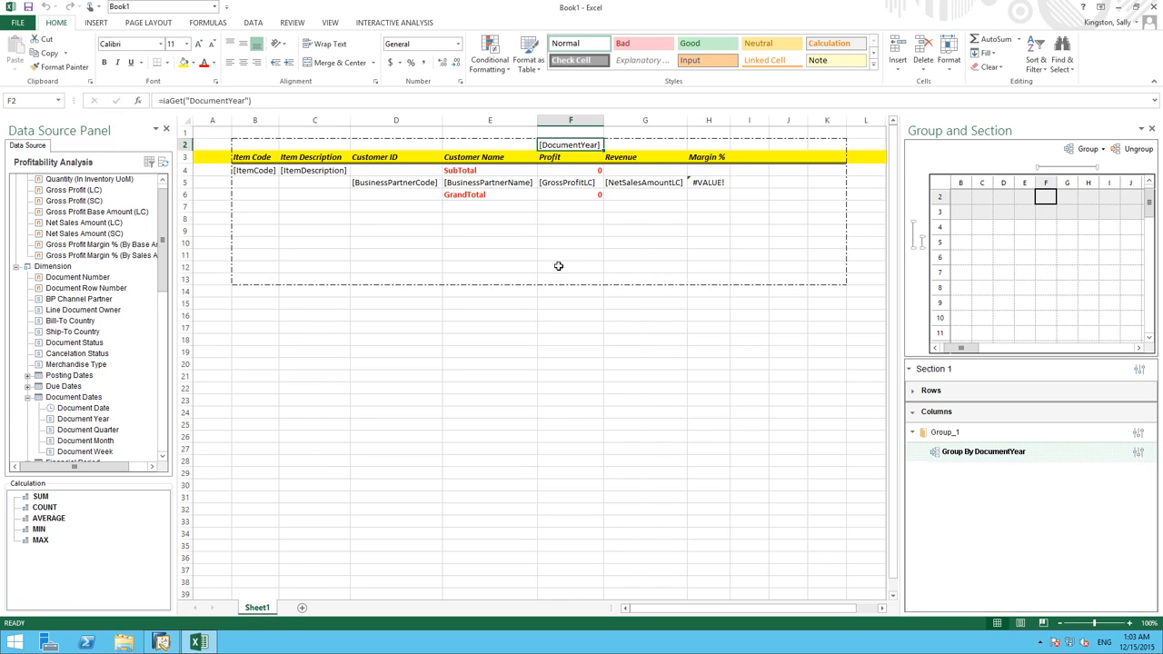
# Run the report to generate its output workbook, and return to the report design workbook.
pyautogui.click(377, 25)
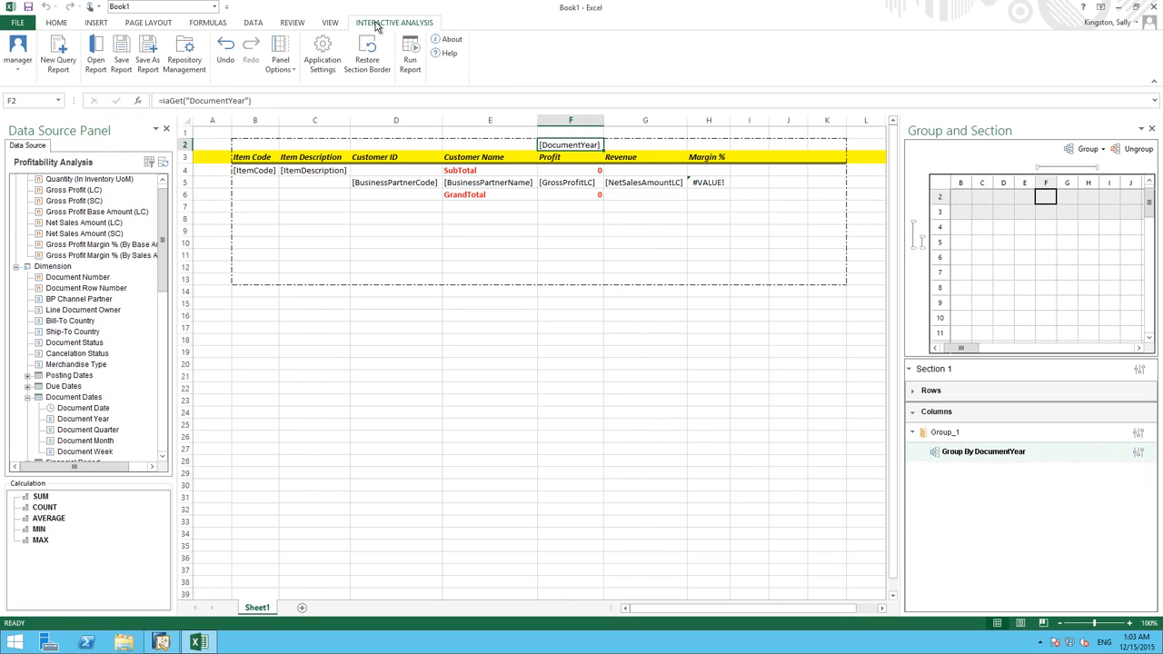
pyautogui.click(412, 55)
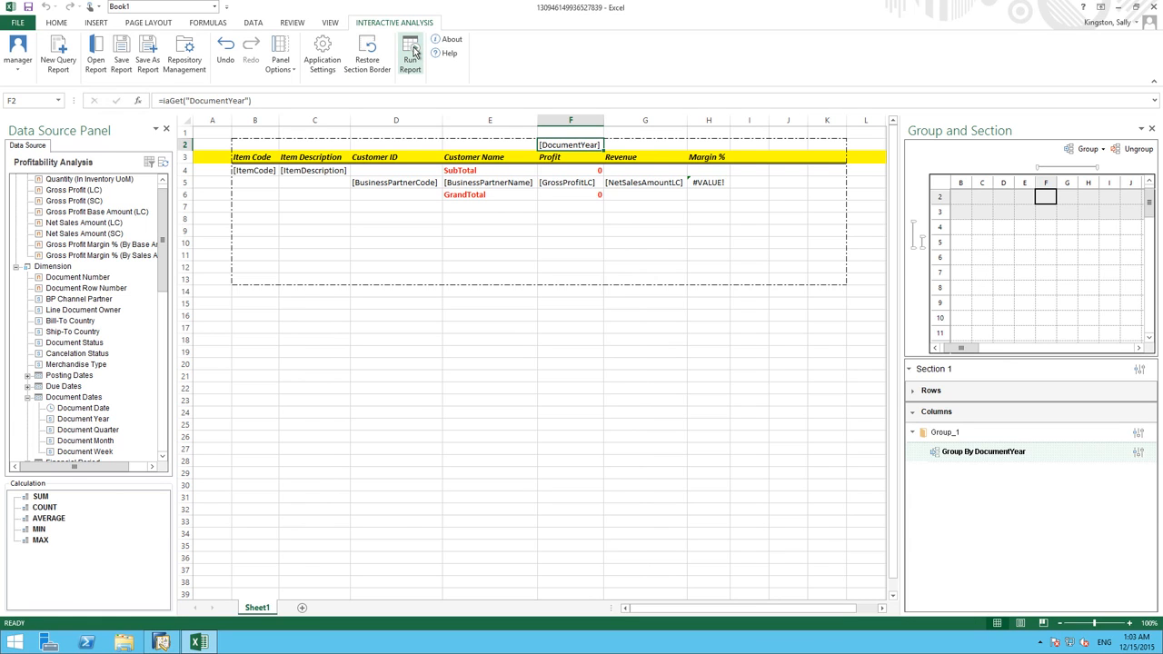
pyautogui.press('F2')
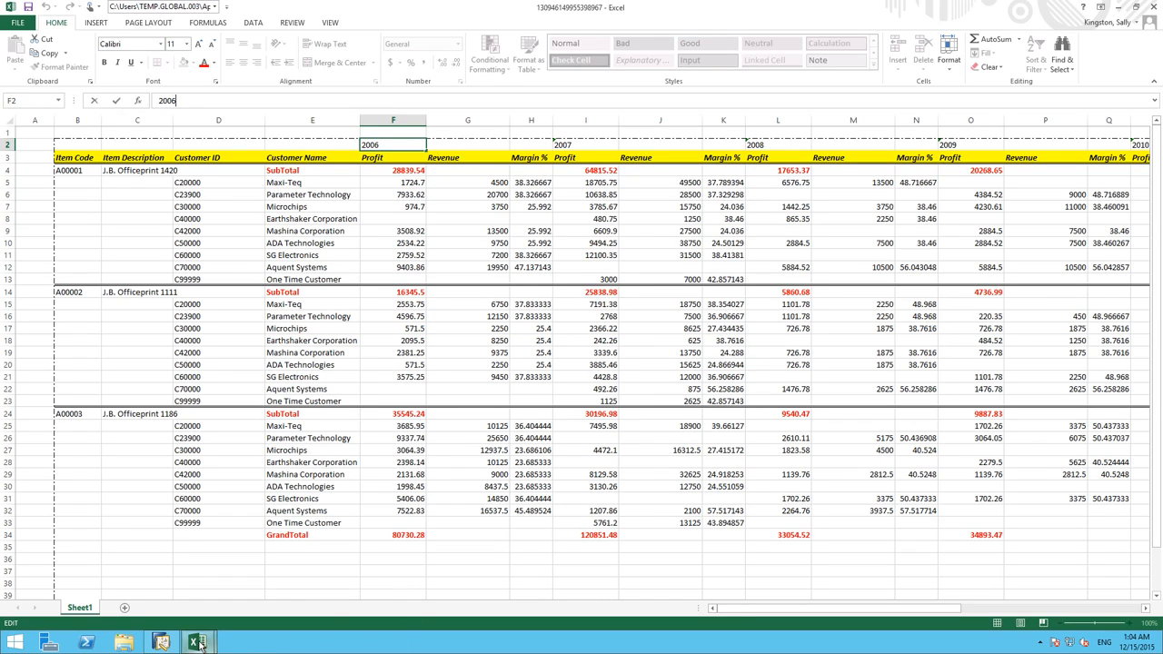
pyautogui.moveTo(200, 642)
pyautogui.click(166, 583)
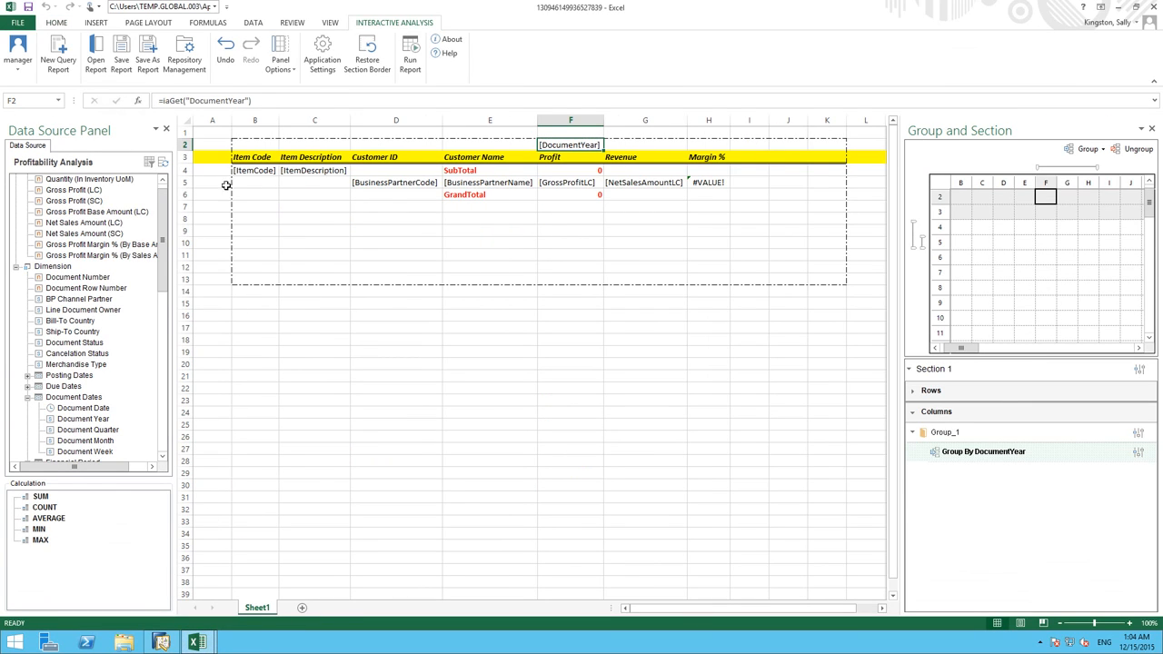
# Create a repository folder named Item_Profit under Sales > Multi-Document Scenarios.
pyautogui.click(187, 54)
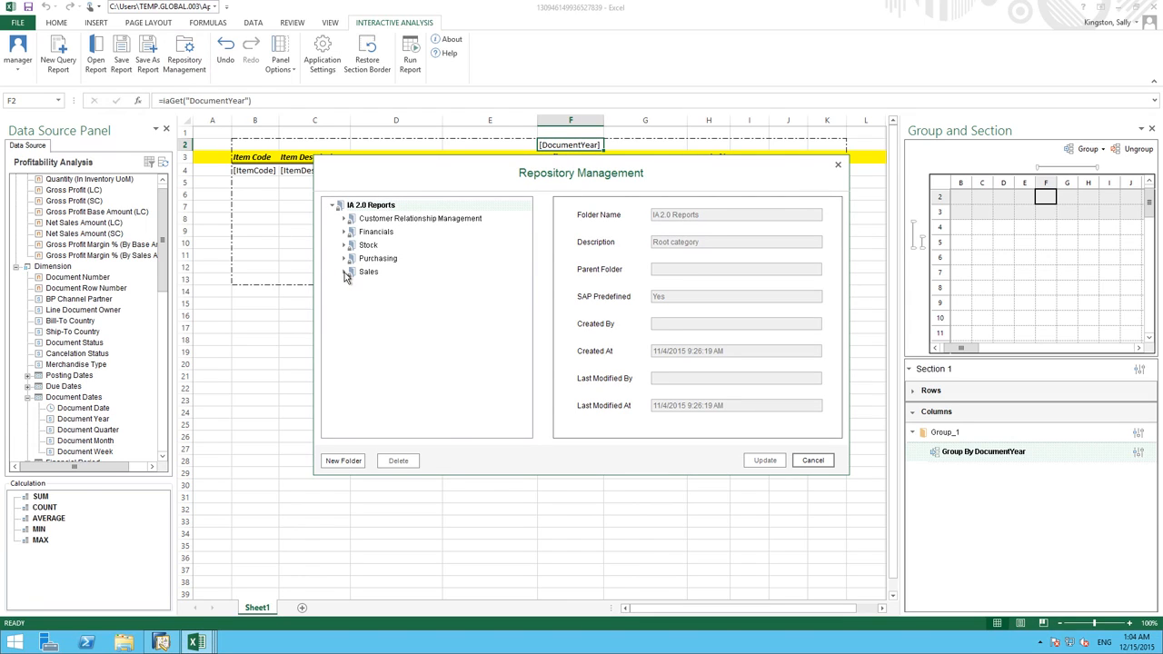
pyautogui.click(346, 274)
pyautogui.click(386, 287)
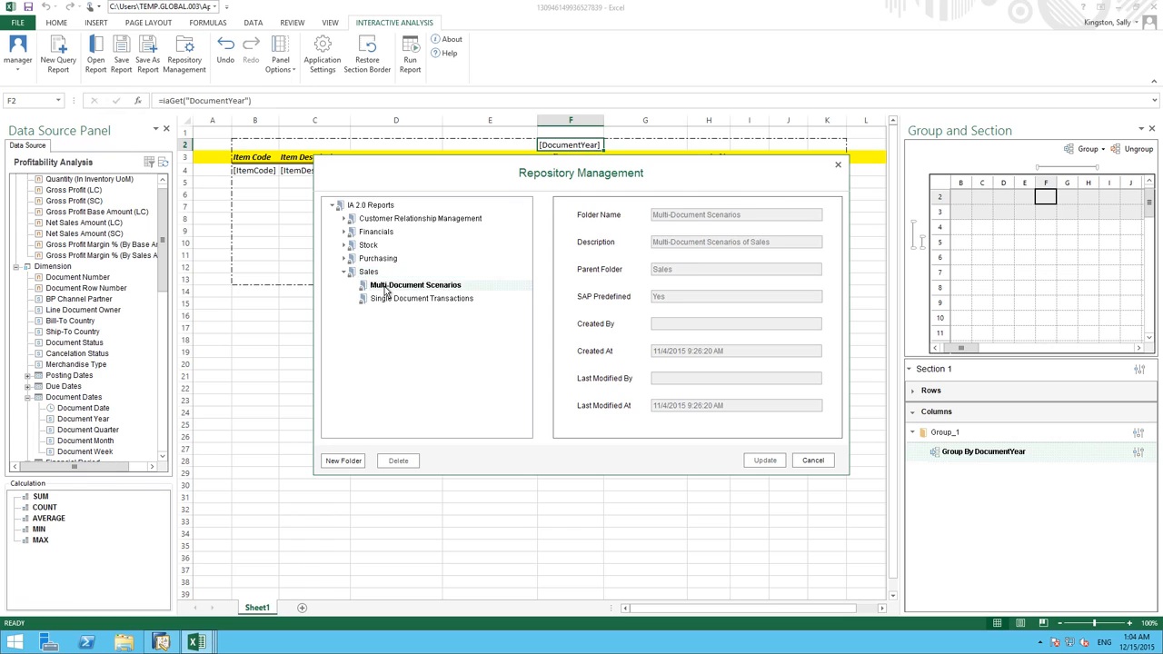
pyautogui.click(359, 462)
pyautogui.click(668, 214)
pyautogui.write('Item_Profit')
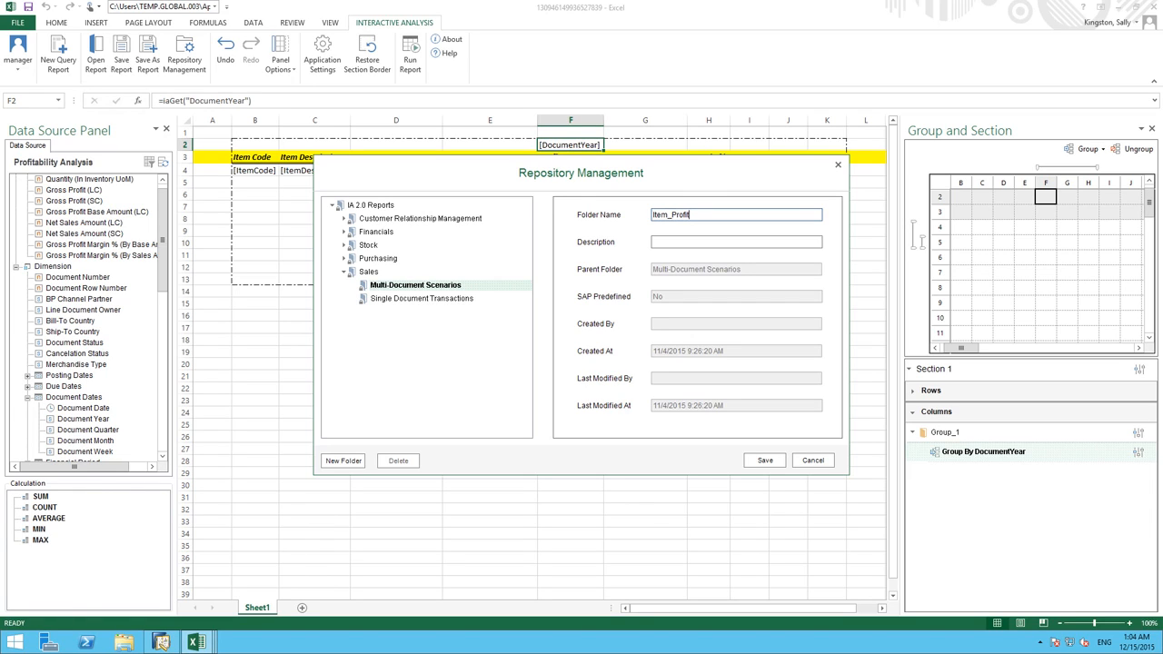
pyautogui.click(767, 462)
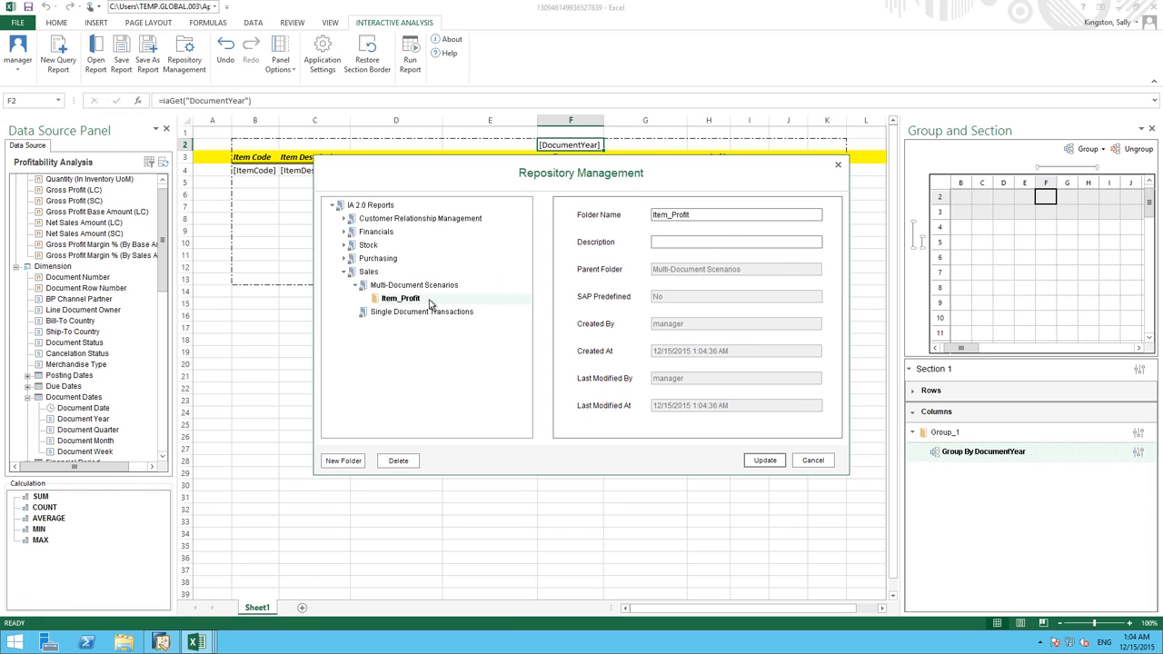
pyautogui.click(840, 166)
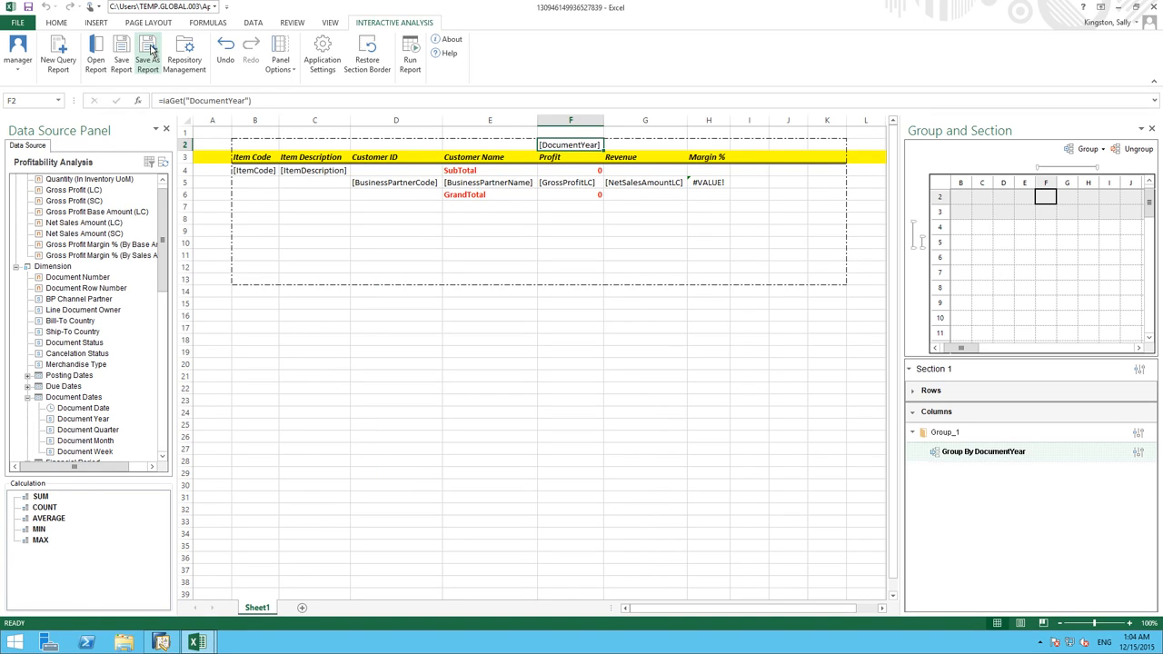
# Save the report as "JB OfficePrint Series Profit Analysis" in the Item_Profit folder under Sales > Multi-Document Scenarios.
pyautogui.click(149, 53)
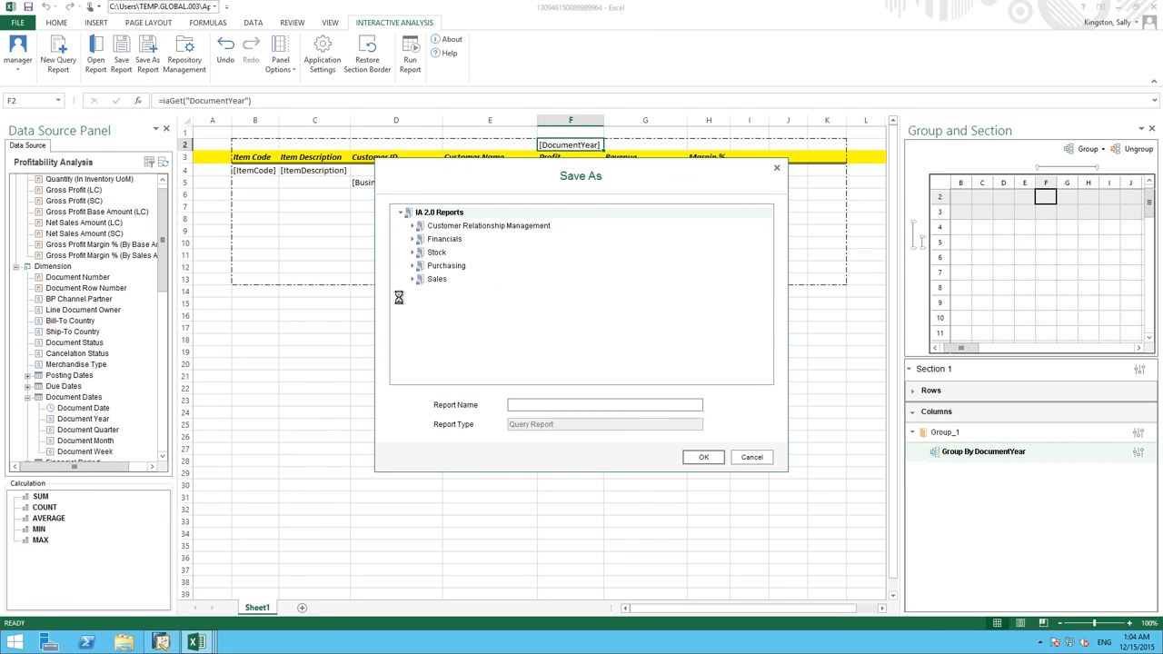
pyautogui.click(413, 280)
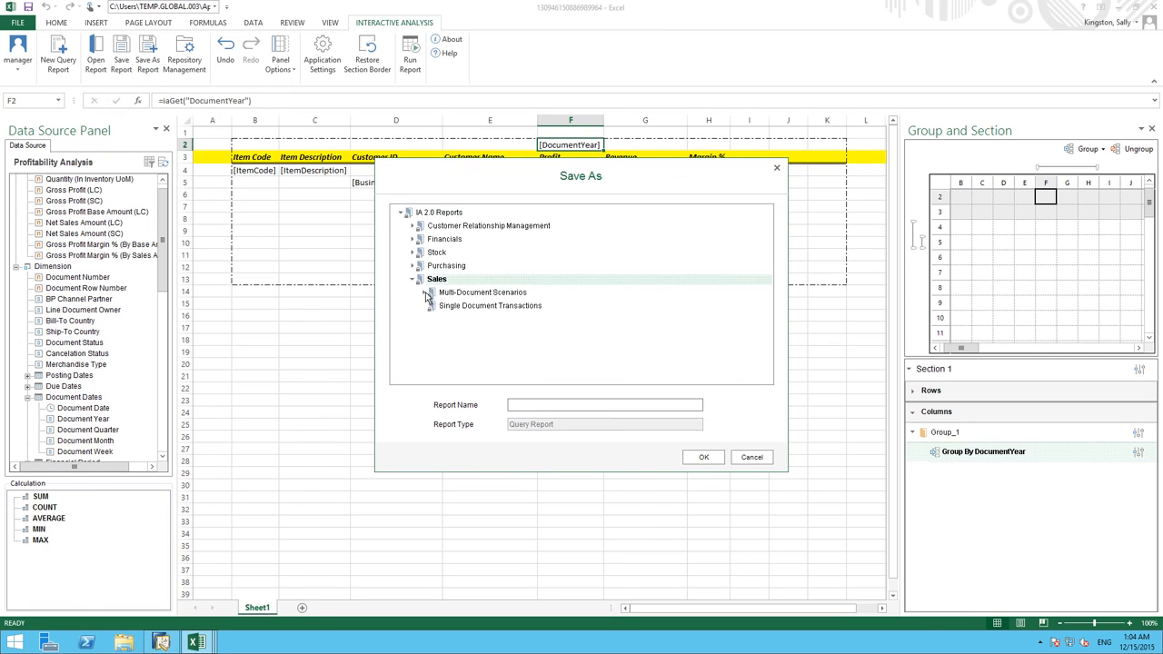
pyautogui.click(424, 293)
pyautogui.click(453, 307)
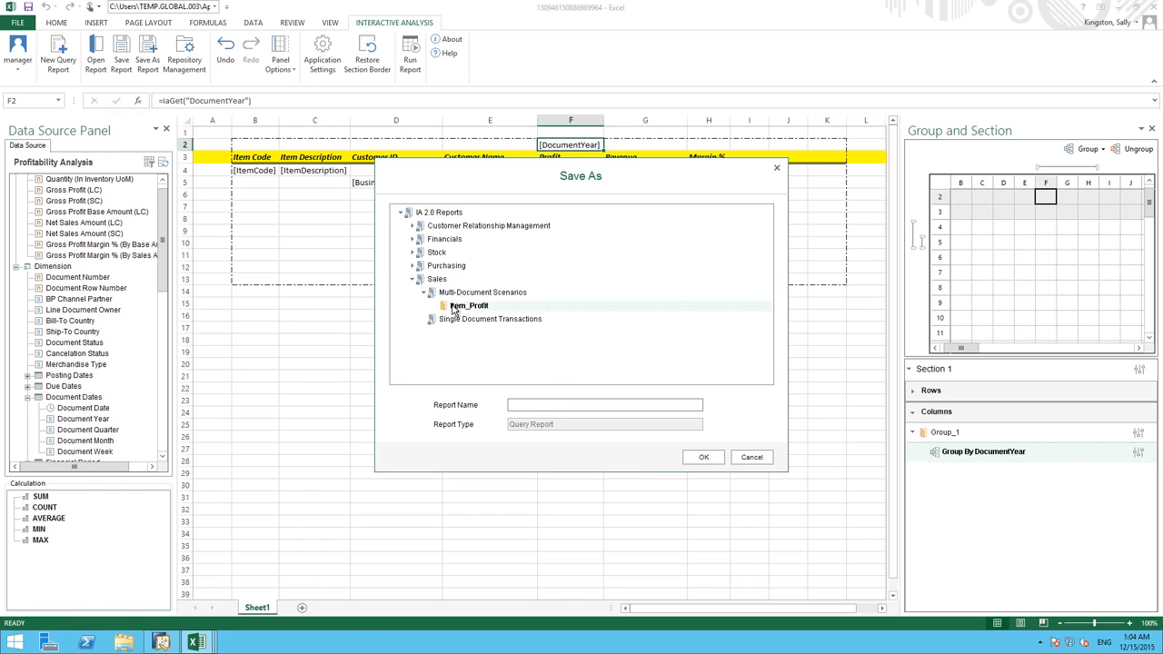
pyautogui.click(550, 405)
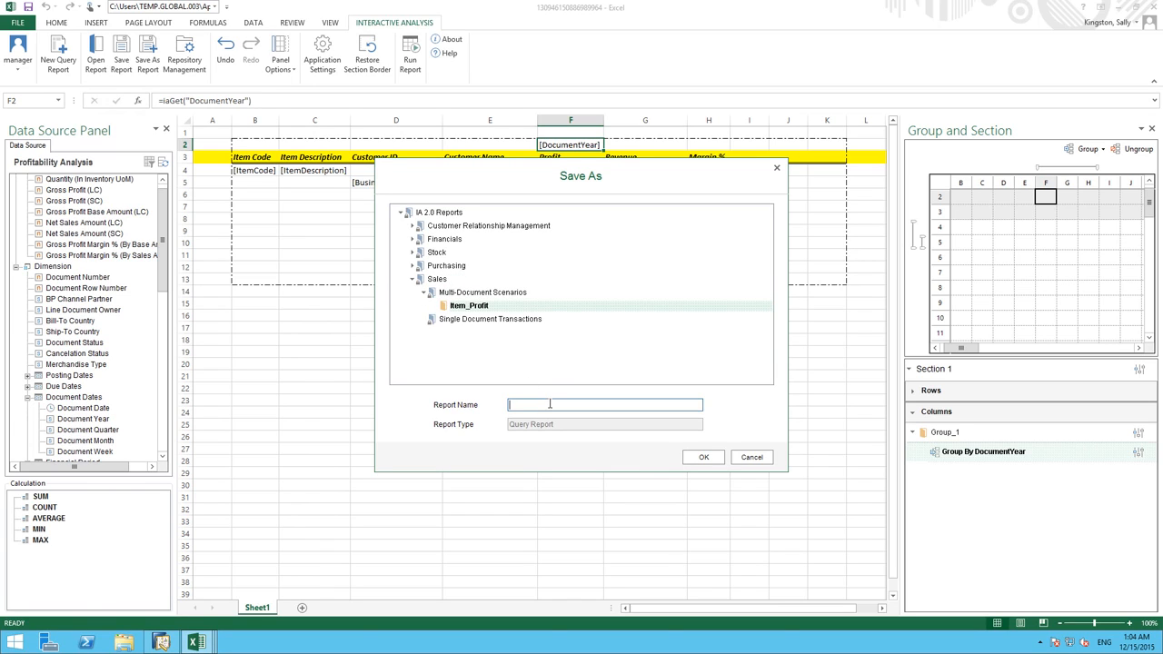
pyautogui.write('JB OfficePrint Series Profit Analysis')
pyautogui.click(705, 457)
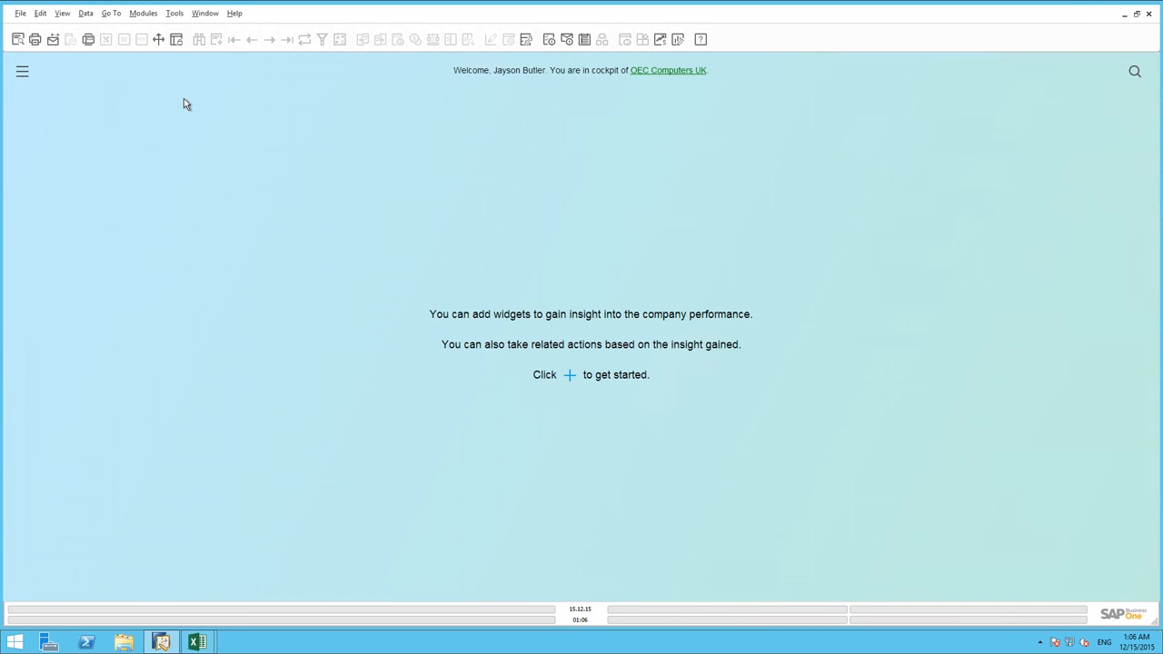
# Run the saved JB OfficePrint Series Profit Analysis report from the Item_Profit folder of the Interactive Analysis reports and switch to its Excel output.
pyautogui.click(175, 14)
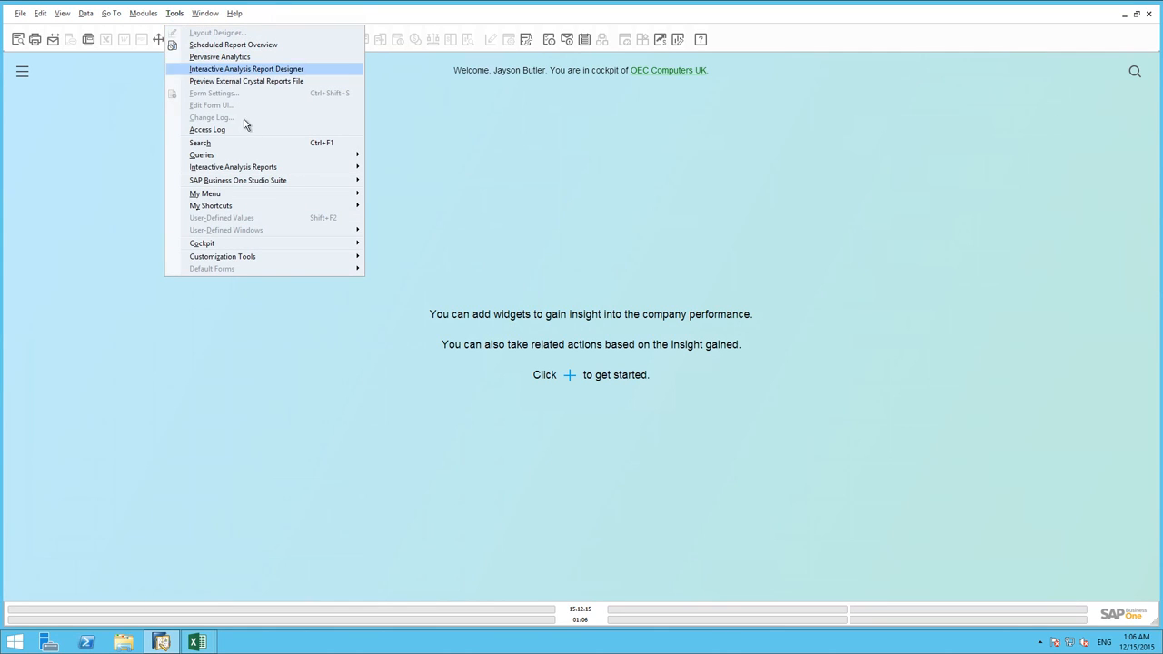
pyautogui.moveTo(250, 170)
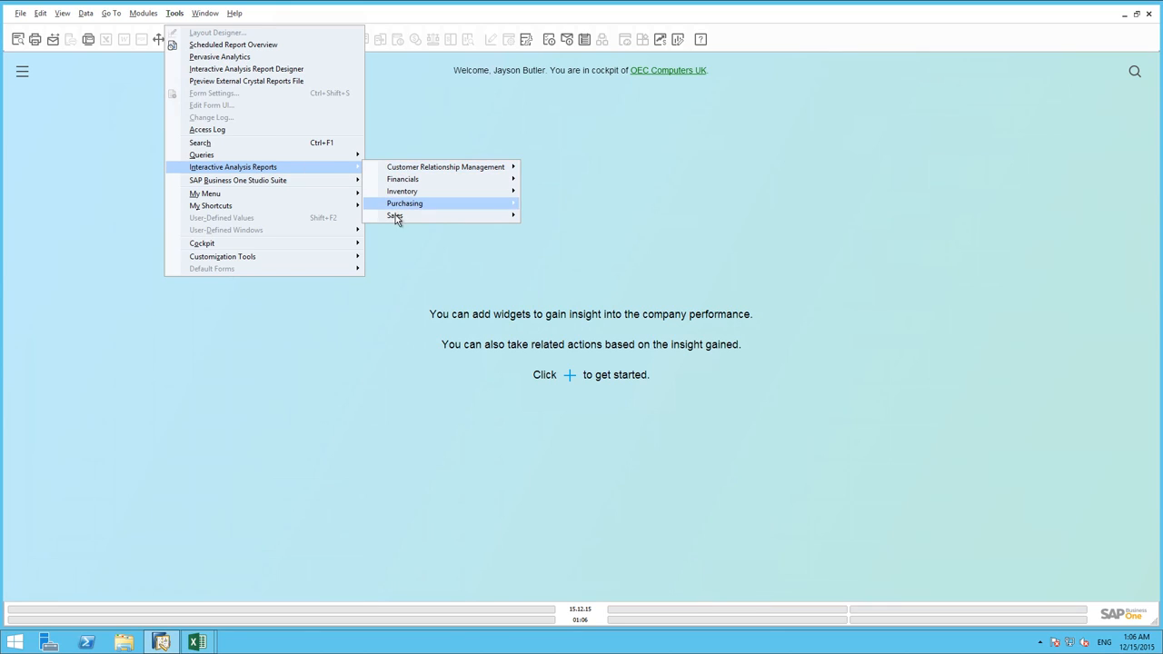
pyautogui.moveTo(402, 219)
pyautogui.moveTo(552, 219)
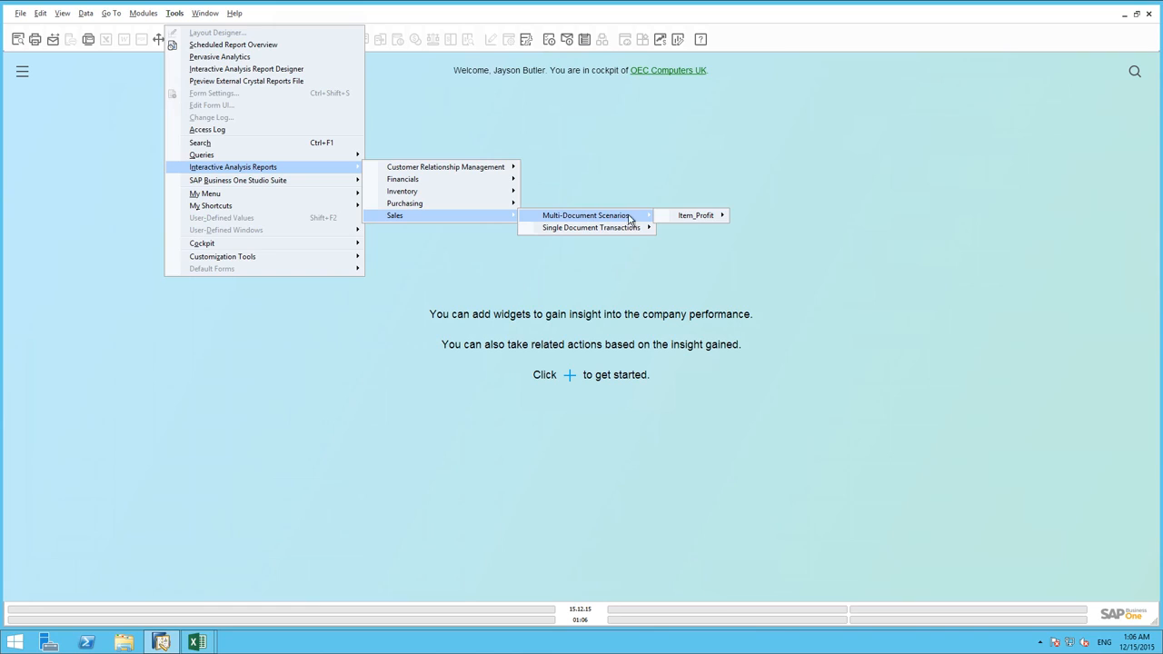
pyautogui.moveTo(677, 218)
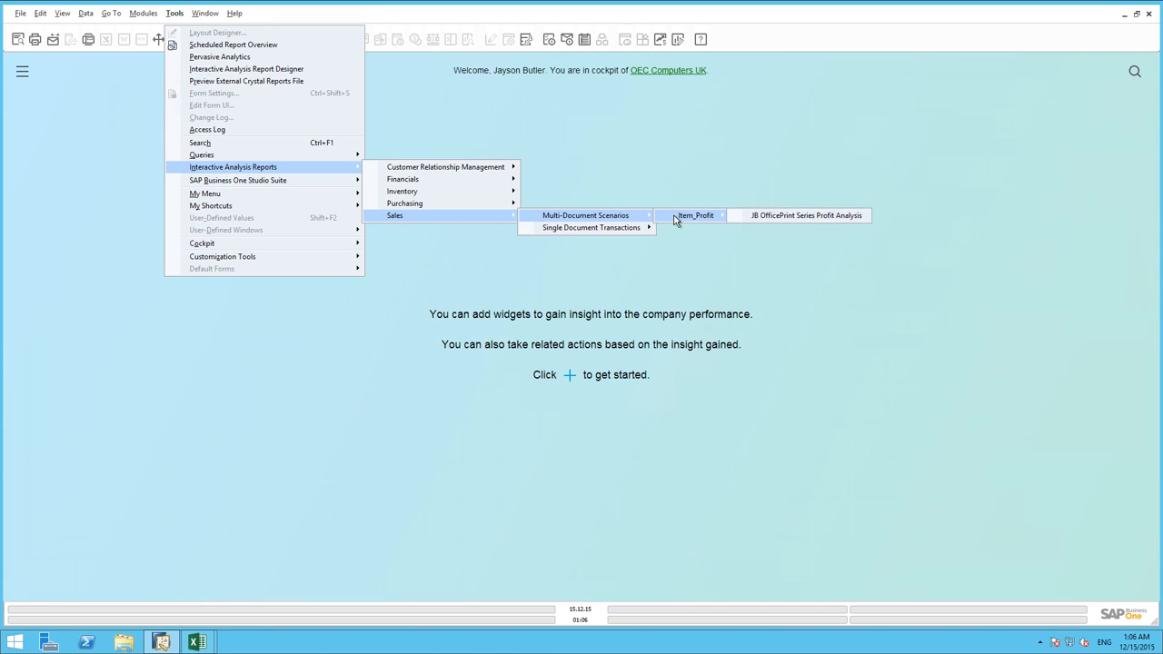
pyautogui.click(739, 217)
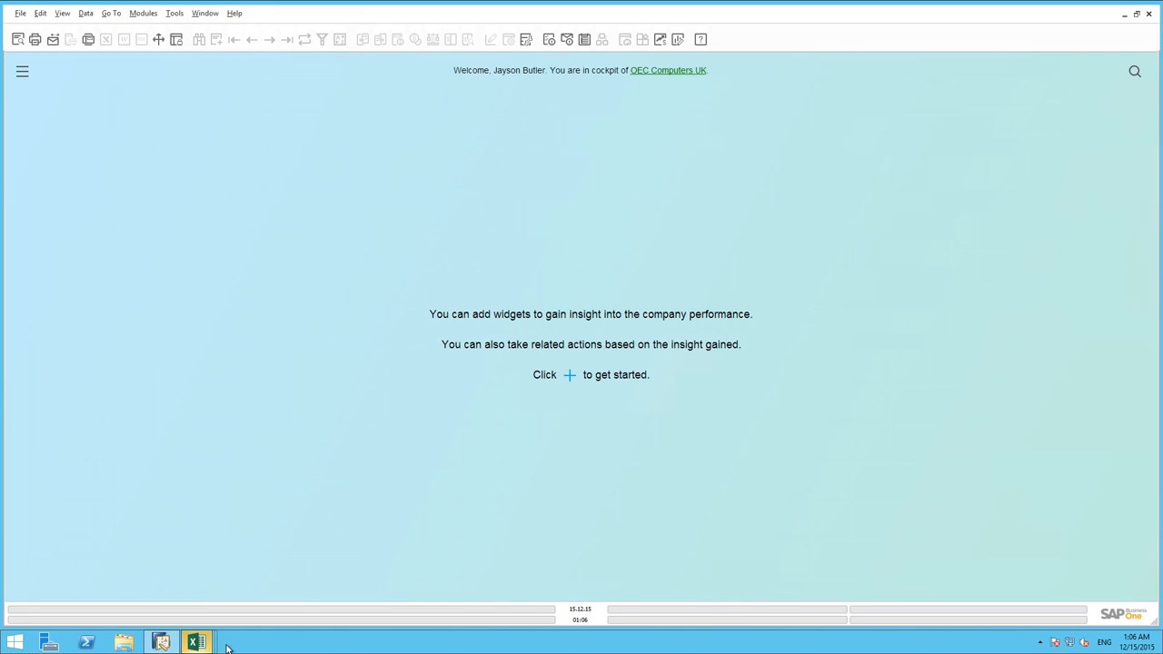
pyautogui.moveTo(196, 643)
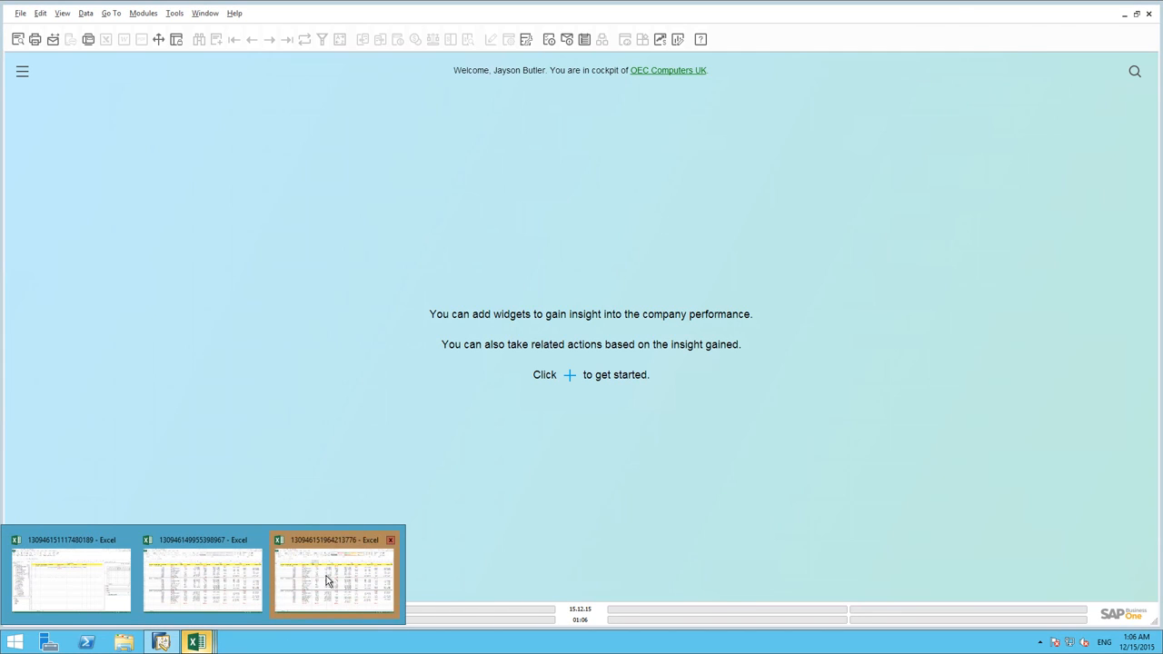
pyautogui.click(329, 582)
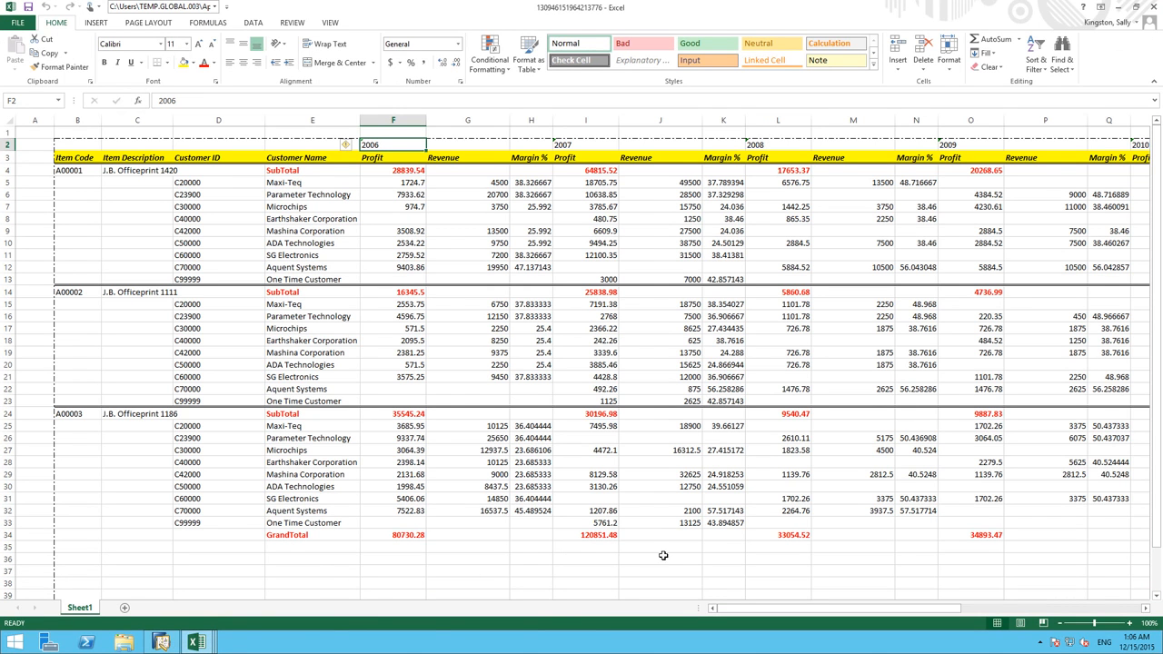